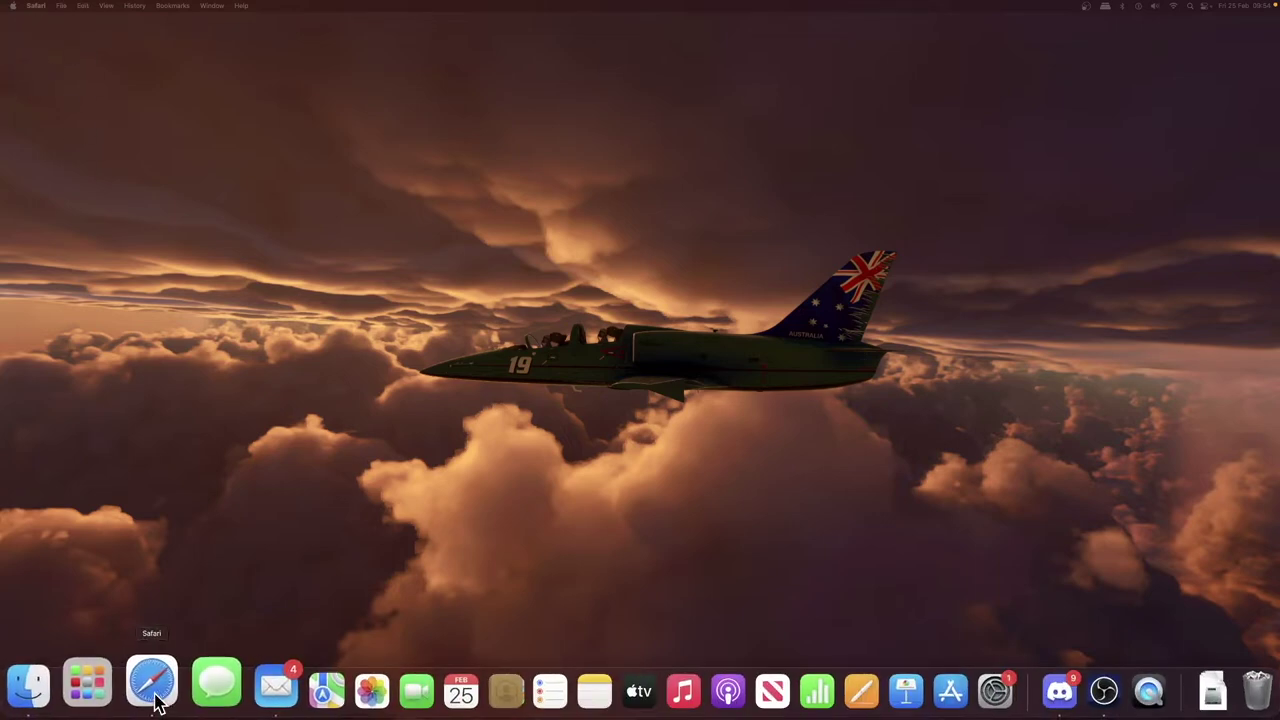
Open the FILExt 'Opening a PLN File' page from Safari's PLN File Extension bookmark.
{"action": "left_click", "coordinate": [155, 697]}
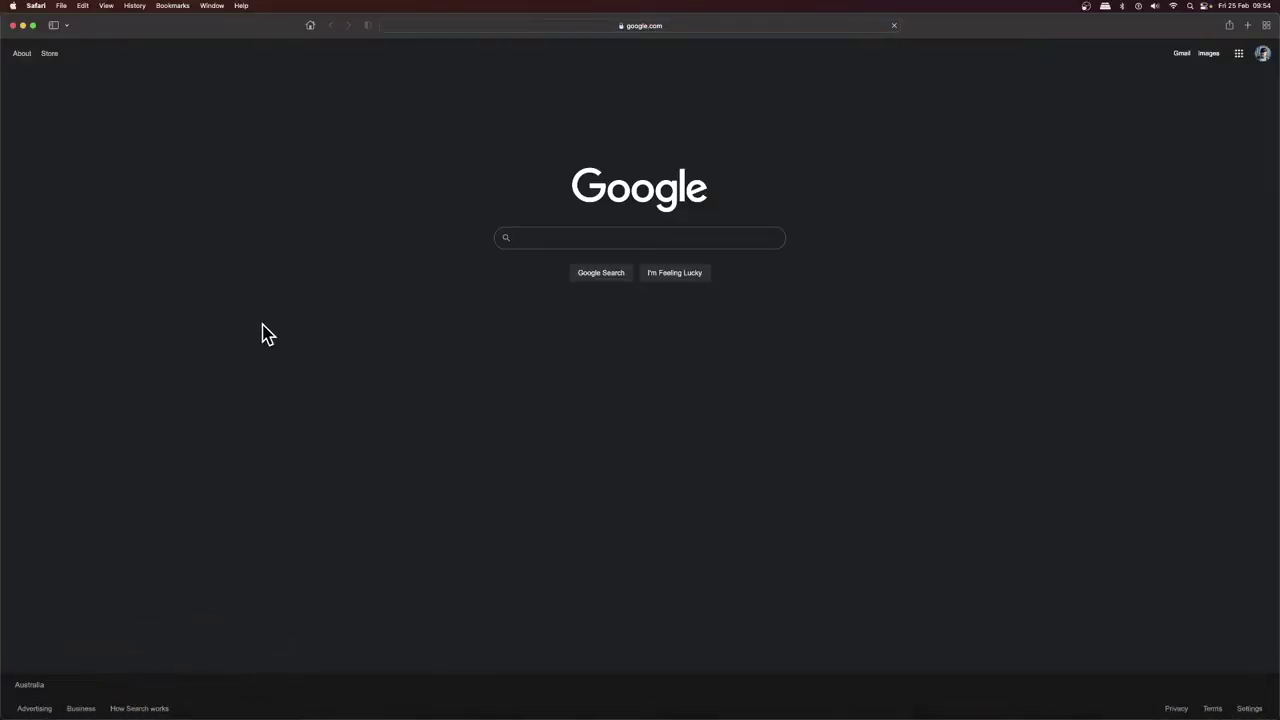
{"action": "left_click", "coordinate": [173, 6]}
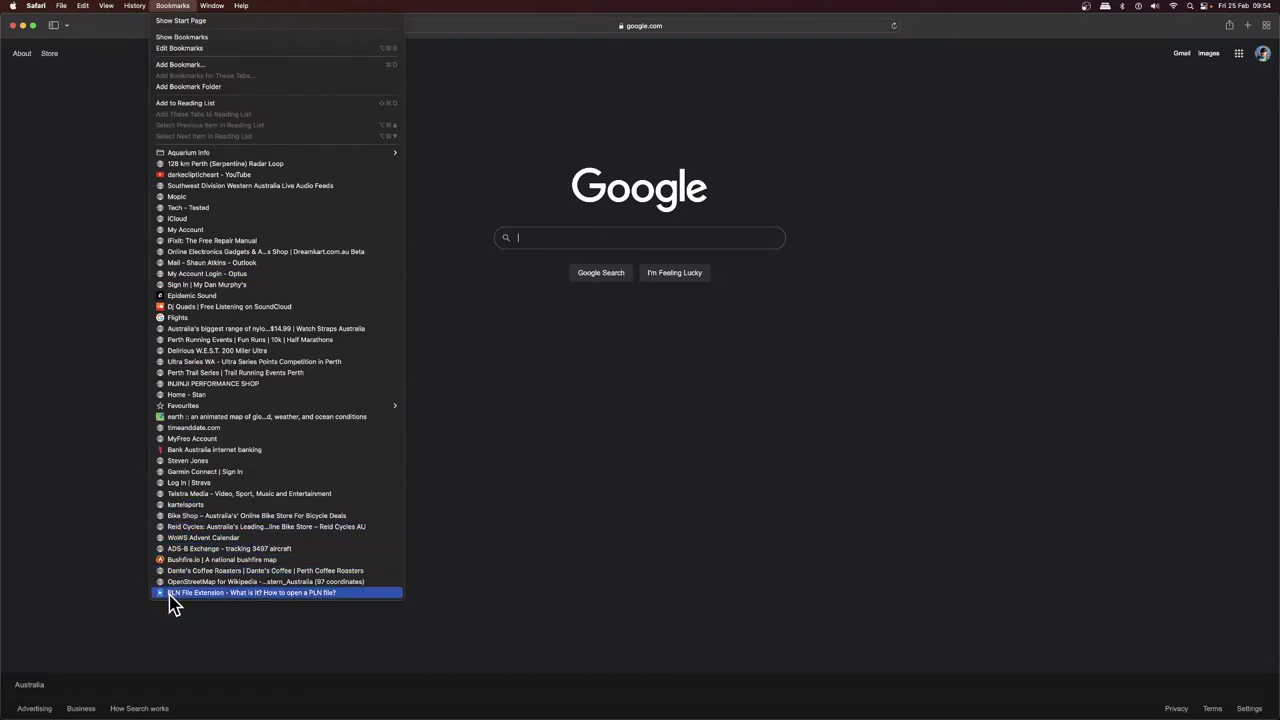
{"action": "left_click", "coordinate": [170, 594]}
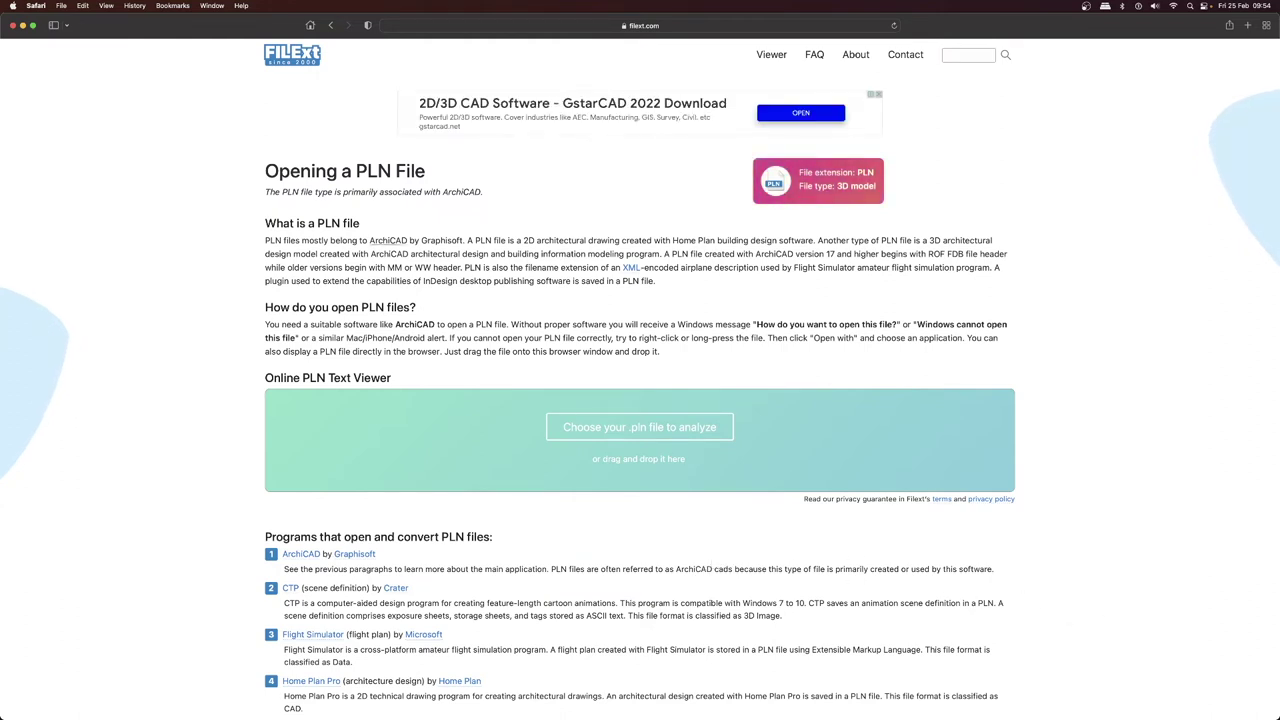
{"action": "mouse_move", "coordinate": [1172, 692]}
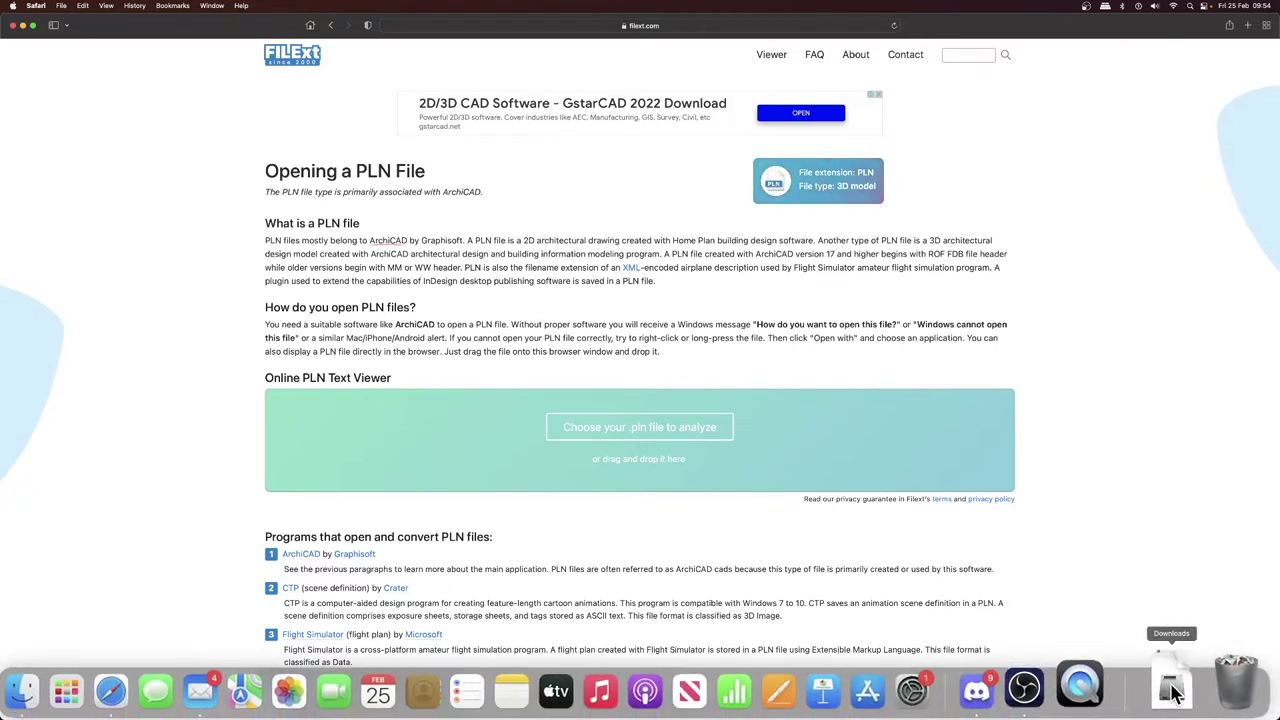
Fan out the Downloads stack to show the downloaded PLN files.
{"action": "left_click", "coordinate": [1172, 690]}
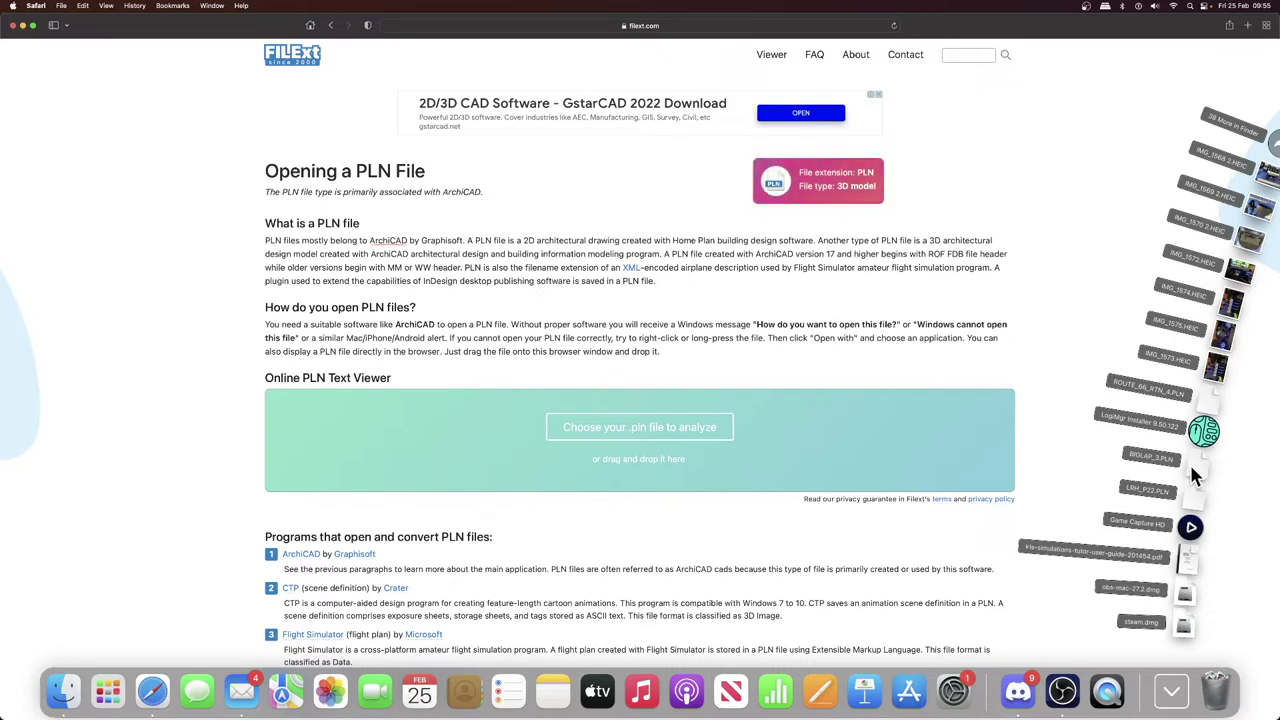
Drop BIGLAP_3.PLN onto the FILExt viewer to display its YMEN–YFSG XML flight plan.
{"action": "left_click_drag", "start_coordinate": [1192, 468], "coordinate": [639, 422]}
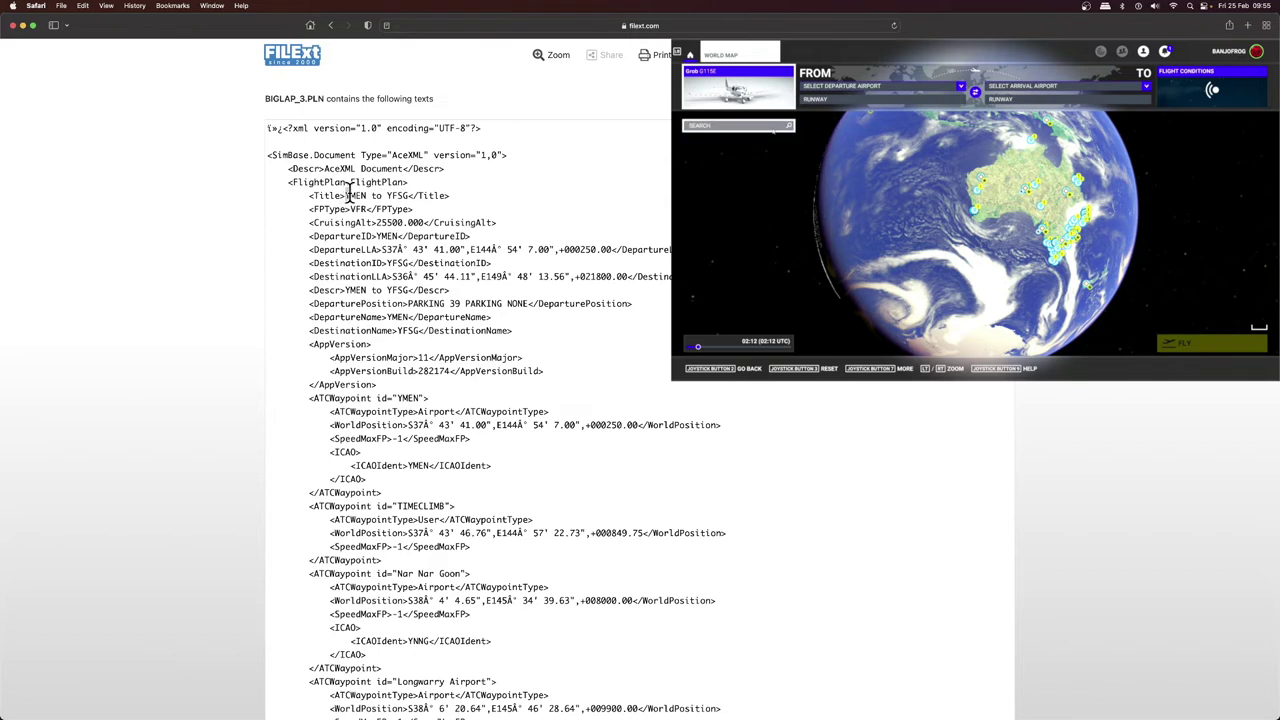
{"action": "left_click_drag", "start_coordinate": [345, 195], "coordinate": [372, 195]}
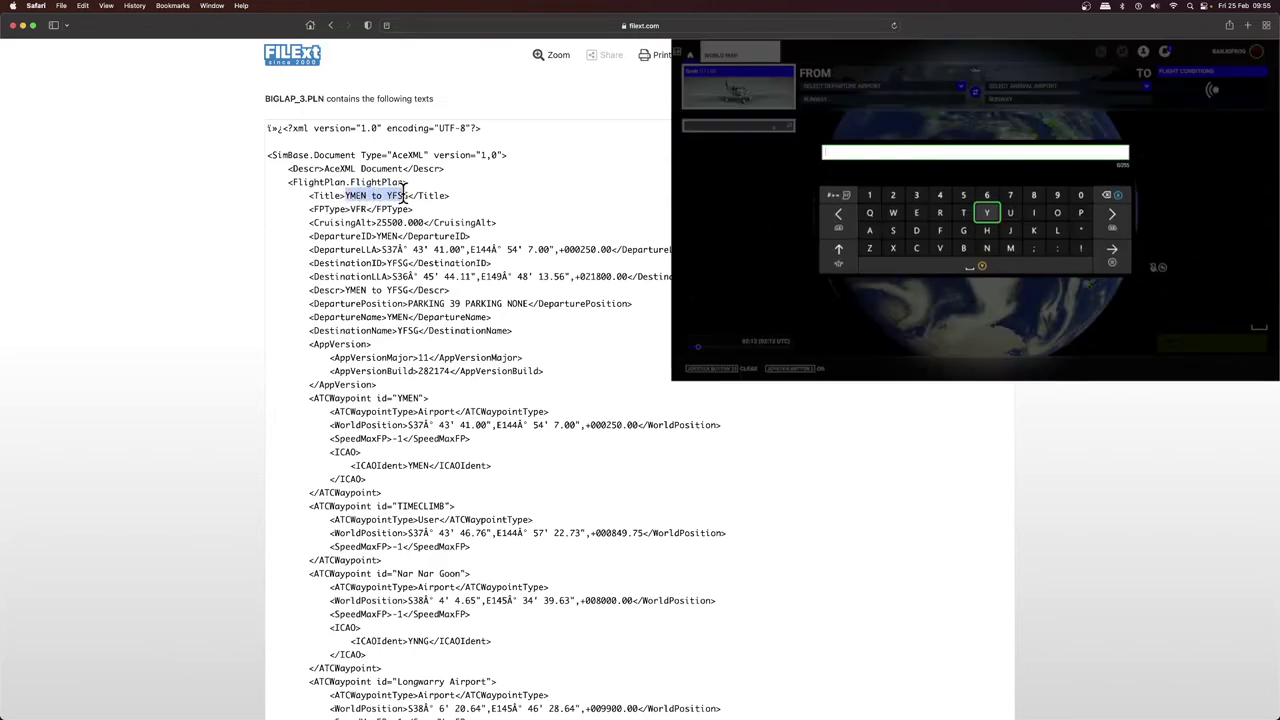
Set YMEN Essendon as departure and YFSG Bega as arrival, matching the plan's title.
{"action": "left_click_drag", "start_coordinate": [372, 195], "coordinate": [413, 195]}
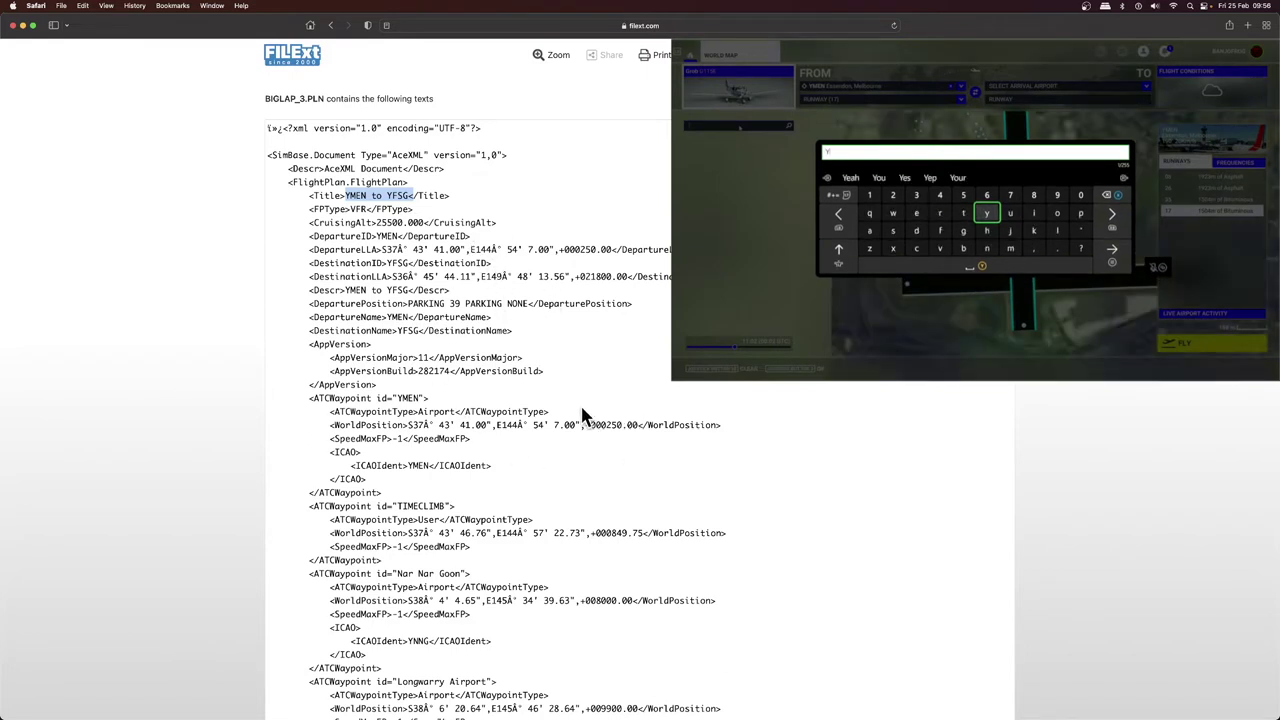
{"action": "scroll", "coordinate": [533, 405], "scroll_direction": "down", "scroll_amount": 1}
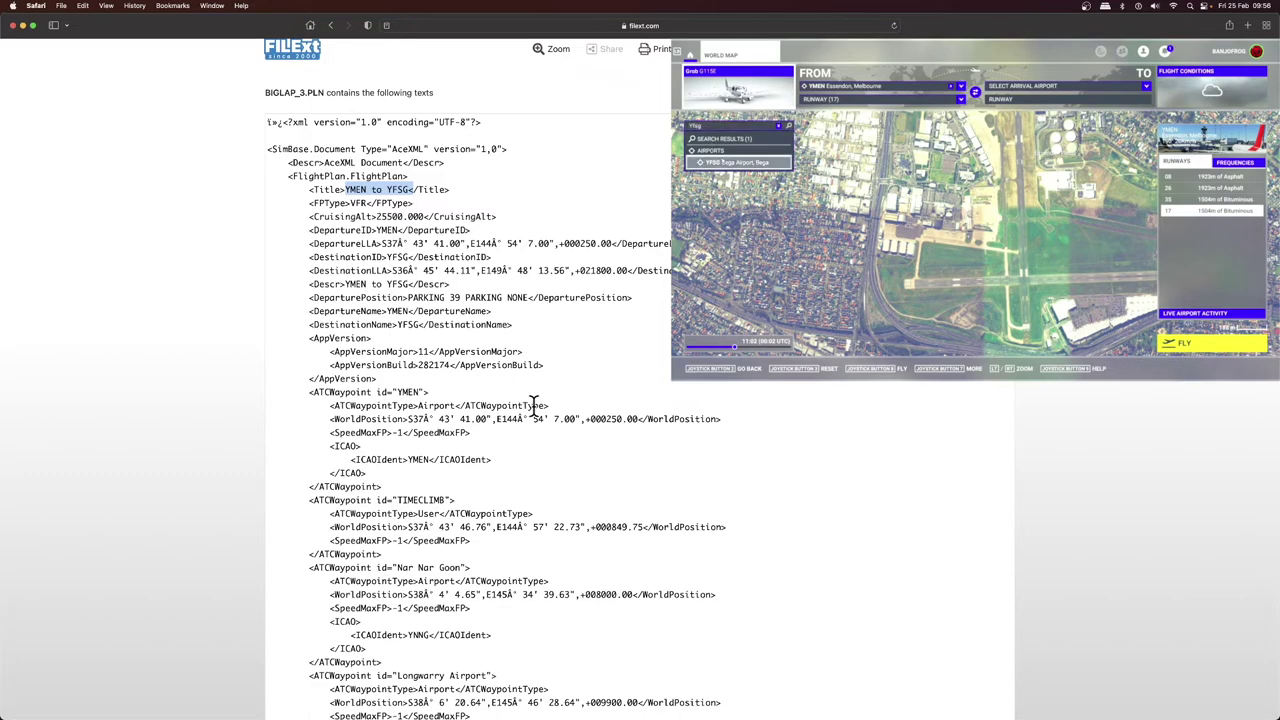
{"action": "scroll", "coordinate": [533, 404], "scroll_direction": "down", "scroll_amount": 1}
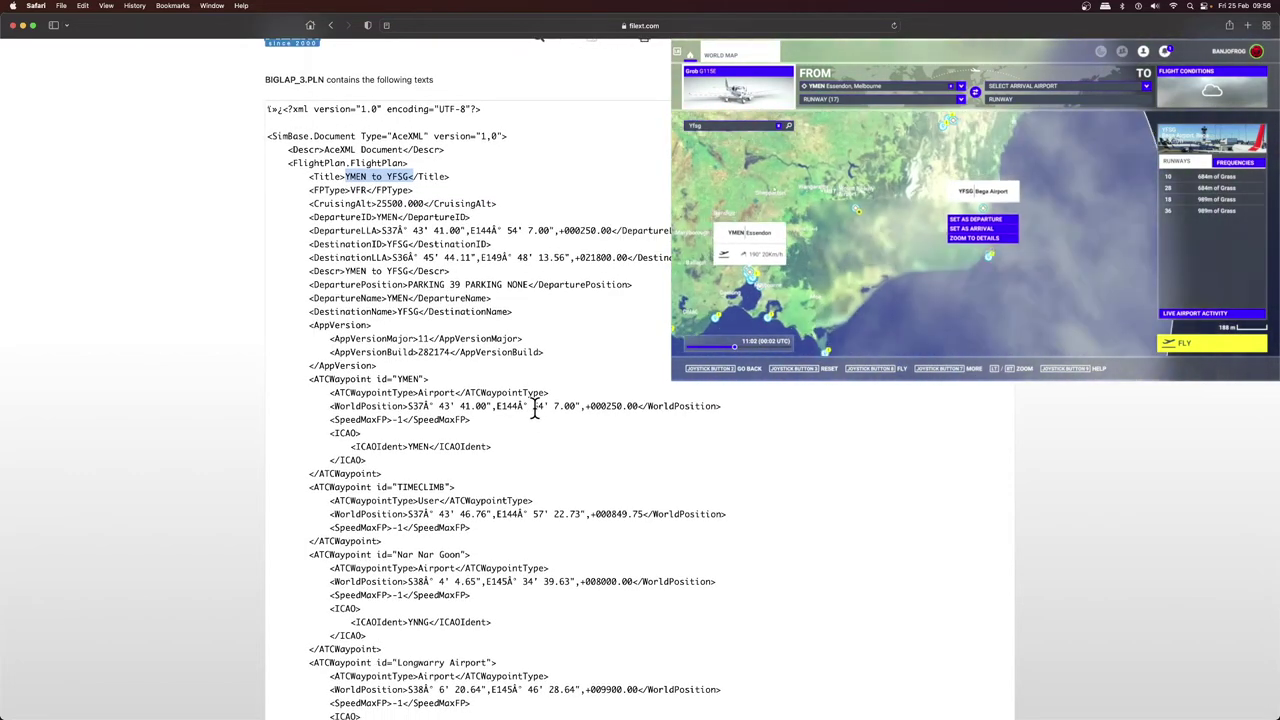
{"action": "scroll", "coordinate": [535, 410], "scroll_direction": "down", "scroll_amount": 1}
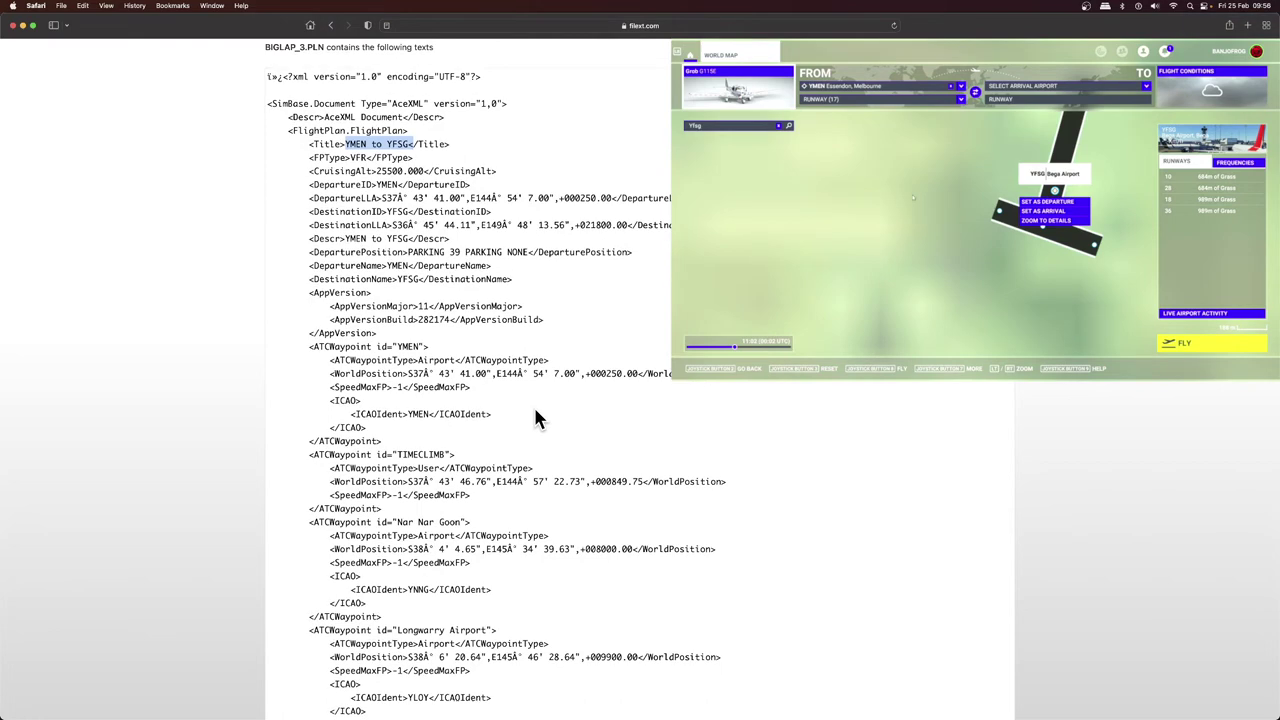
{"action": "scroll", "coordinate": [535, 418], "scroll_direction": "down", "scroll_amount": 1}
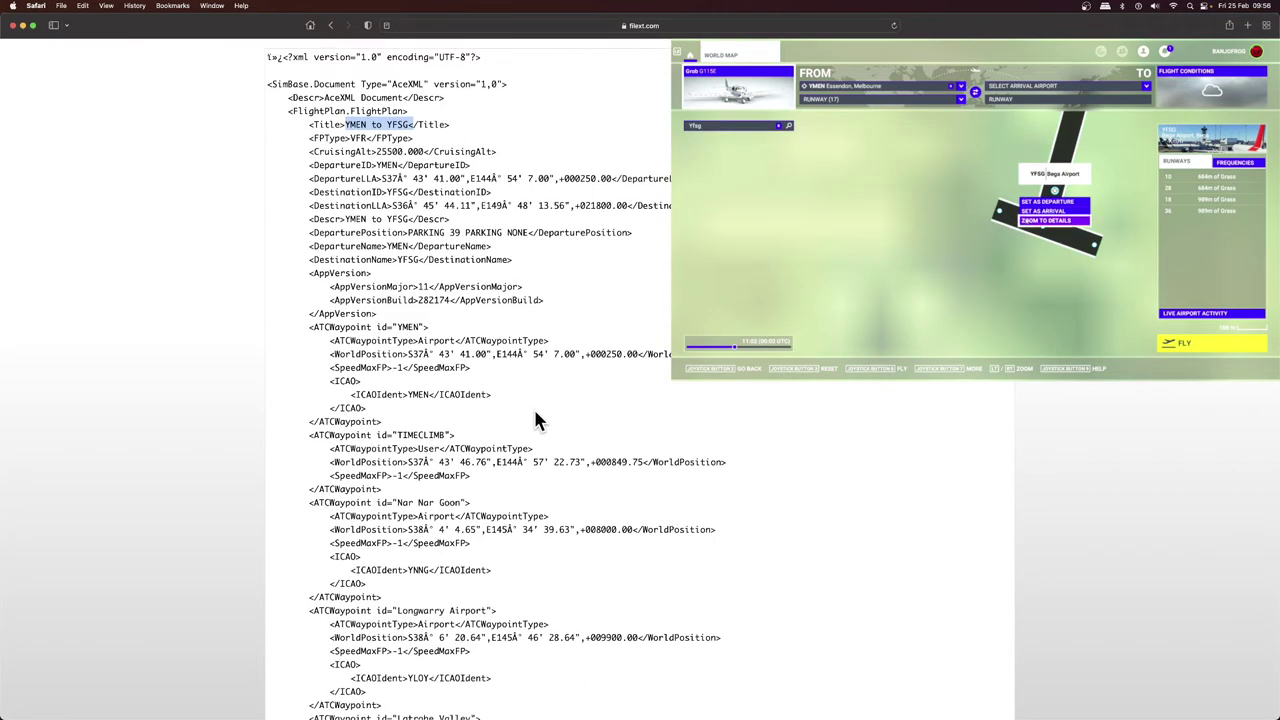
{"action": "scroll", "coordinate": [530, 430], "scroll_direction": "down", "scroll_amount": 2}
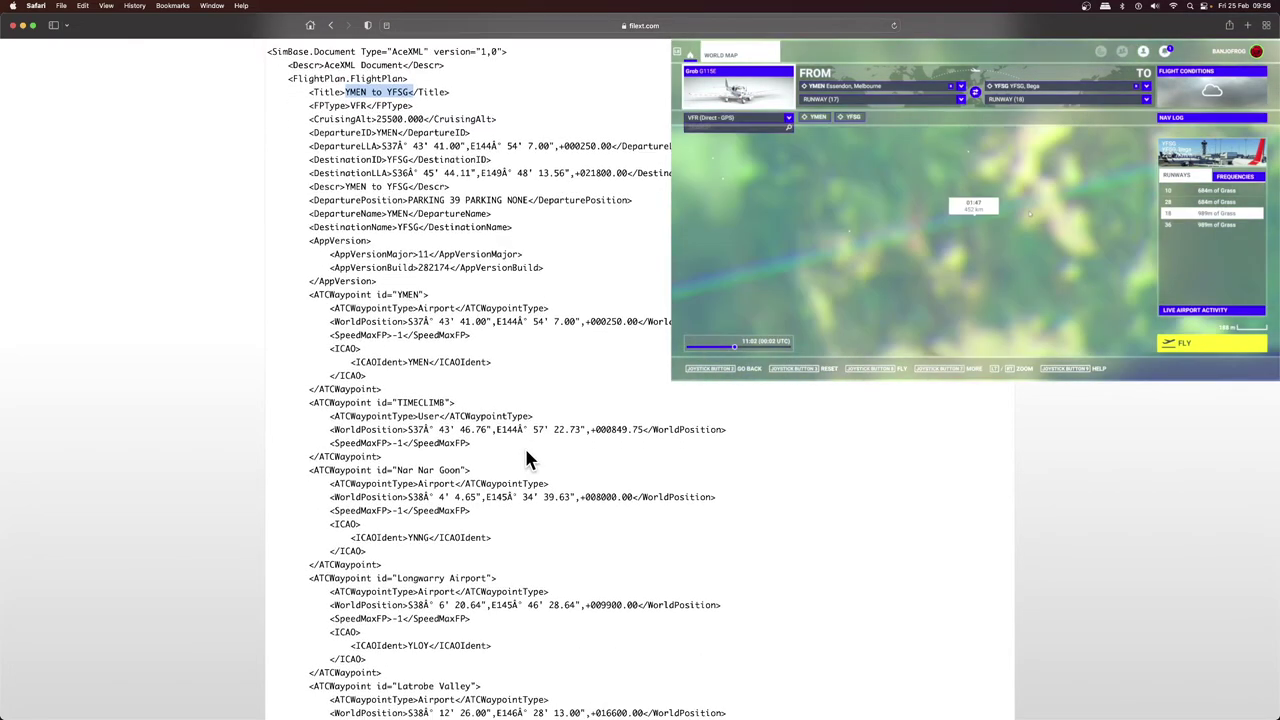
{"action": "scroll", "coordinate": [528, 455], "scroll_direction": "down", "scroll_amount": 2}
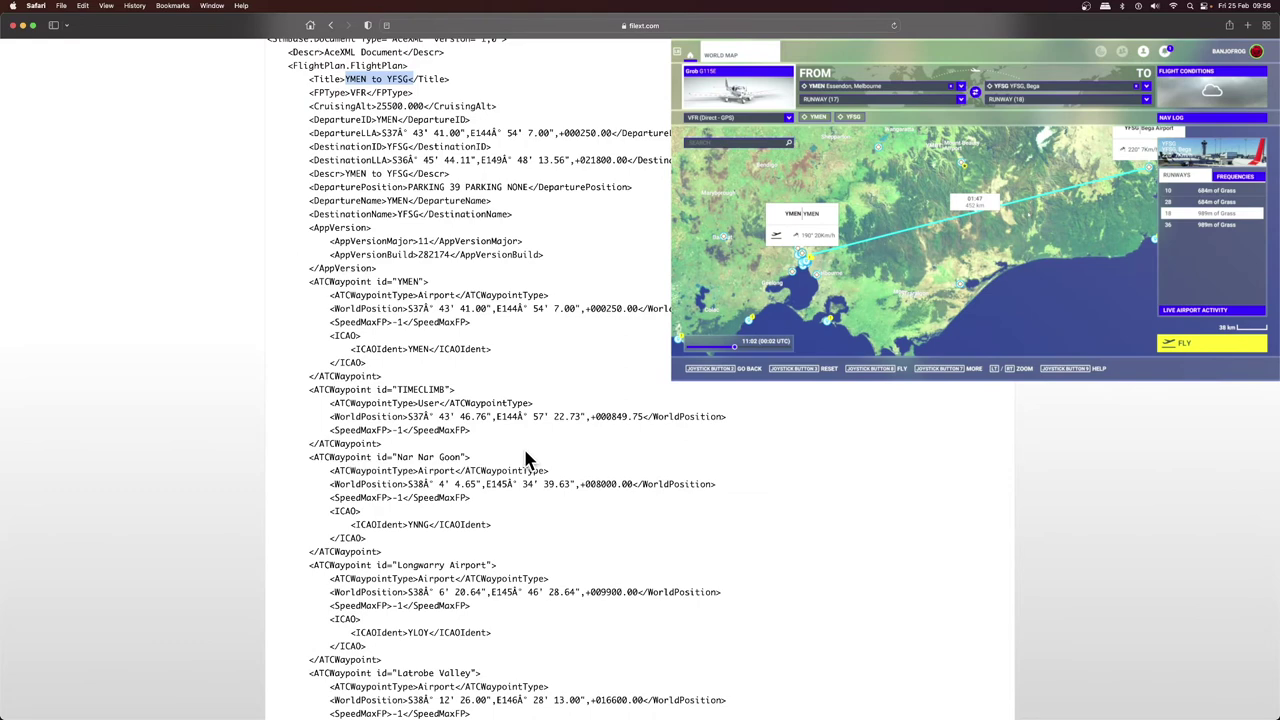
Highlight the Nar Nar Goon waypoint name and its YNNG code in the XML.
{"action": "left_click", "coordinate": [400, 457]}
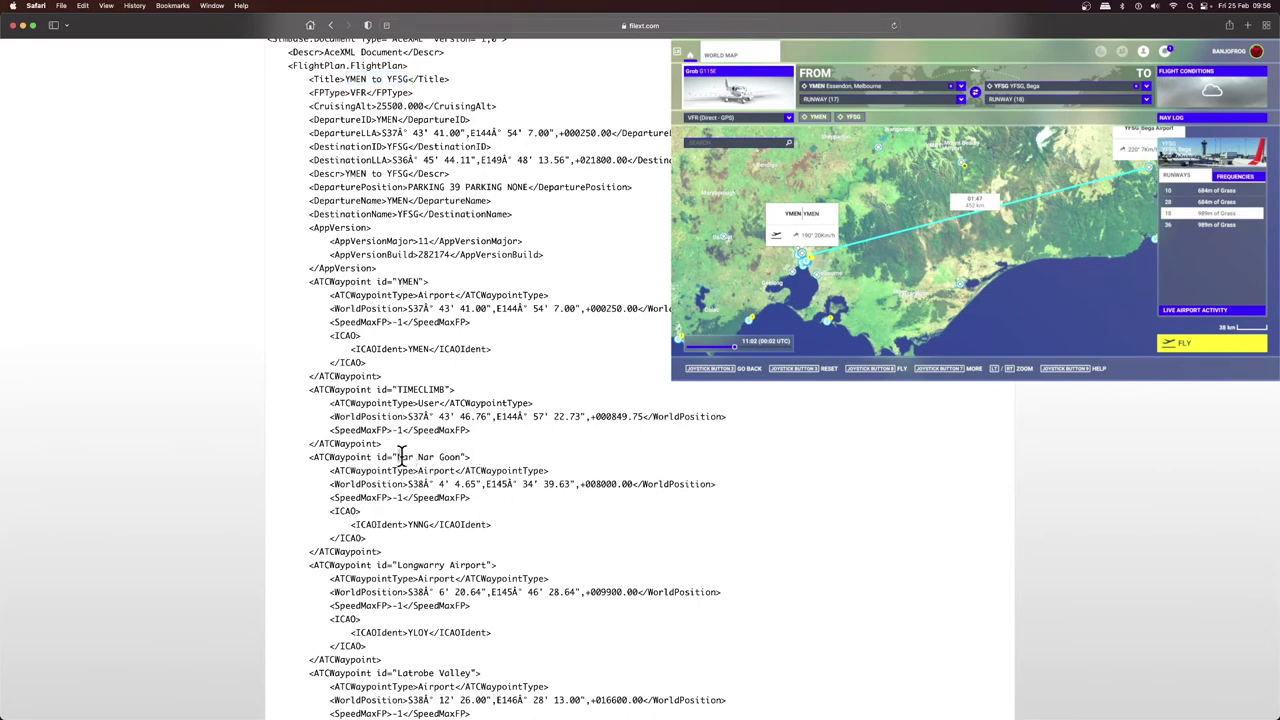
{"action": "left_click_drag", "start_coordinate": [400, 457], "coordinate": [476, 467]}
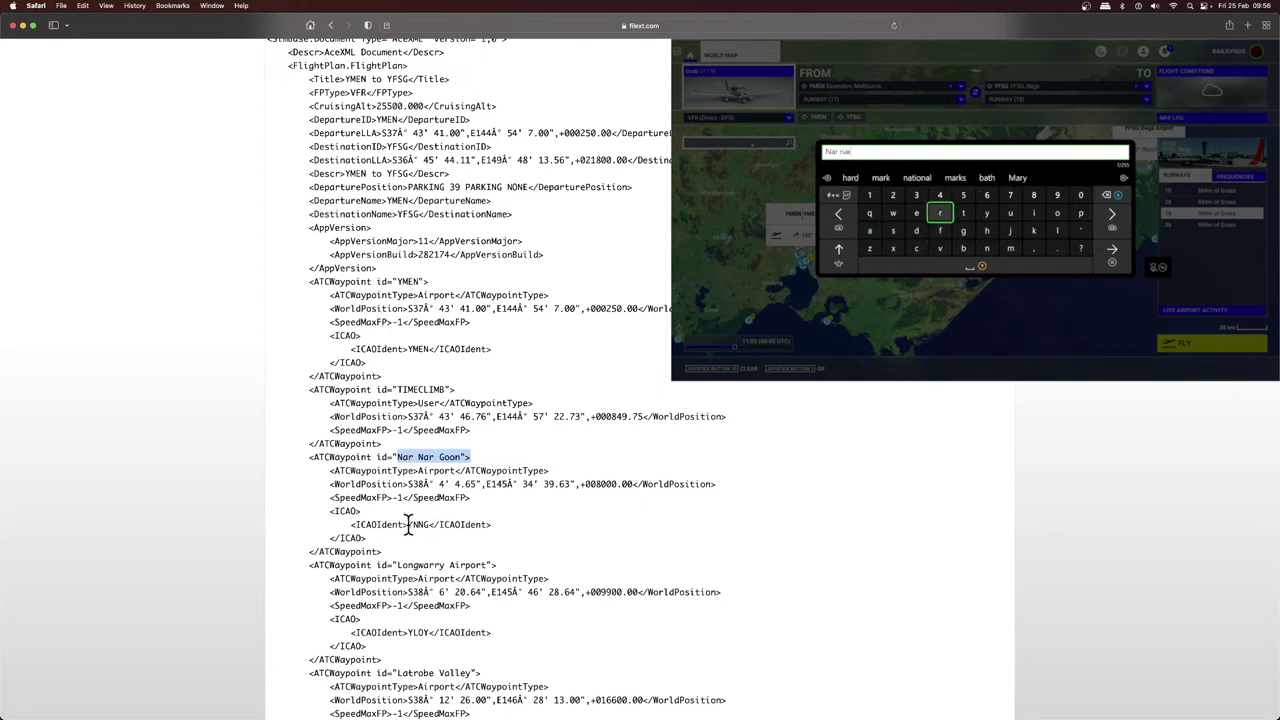
{"action": "left_click_drag", "start_coordinate": [408, 524], "coordinate": [440, 524]}
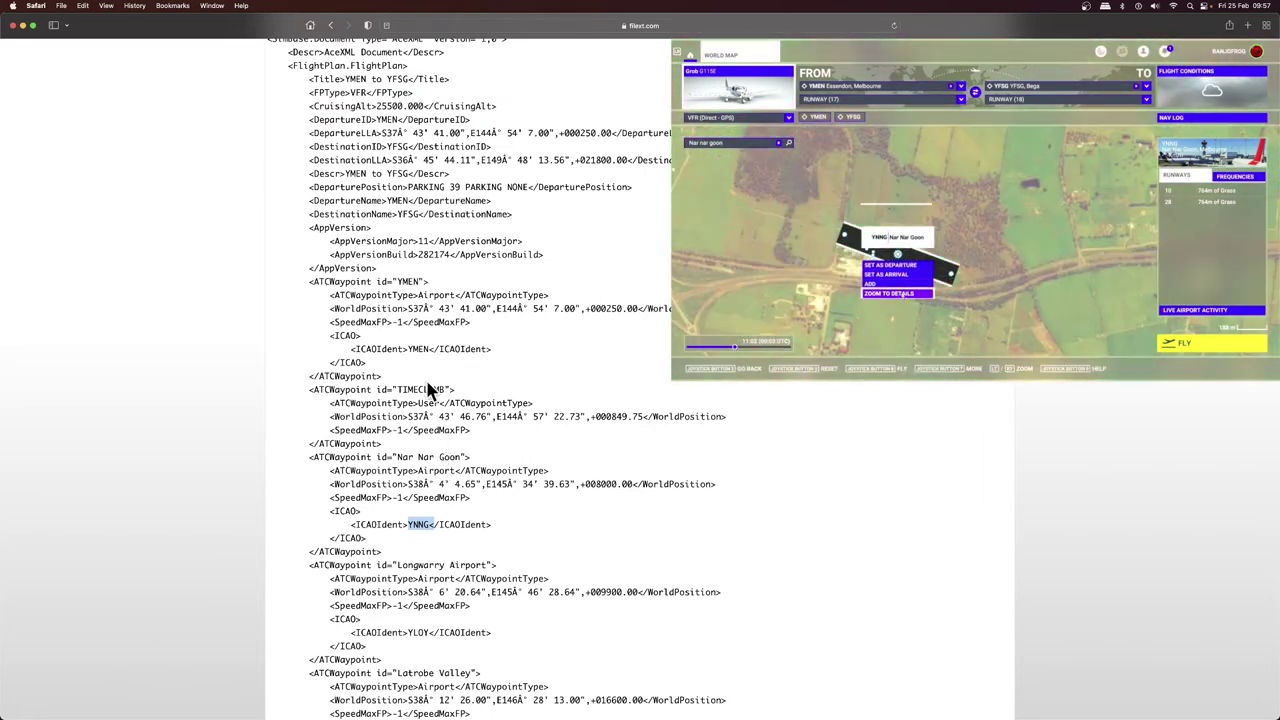
Add YNNG Nar Nar Goon to the route and highlight the Latrobe Valley waypoint.
{"action": "scroll", "coordinate": [485, 405], "scroll_direction": "down", "scroll_amount": 2}
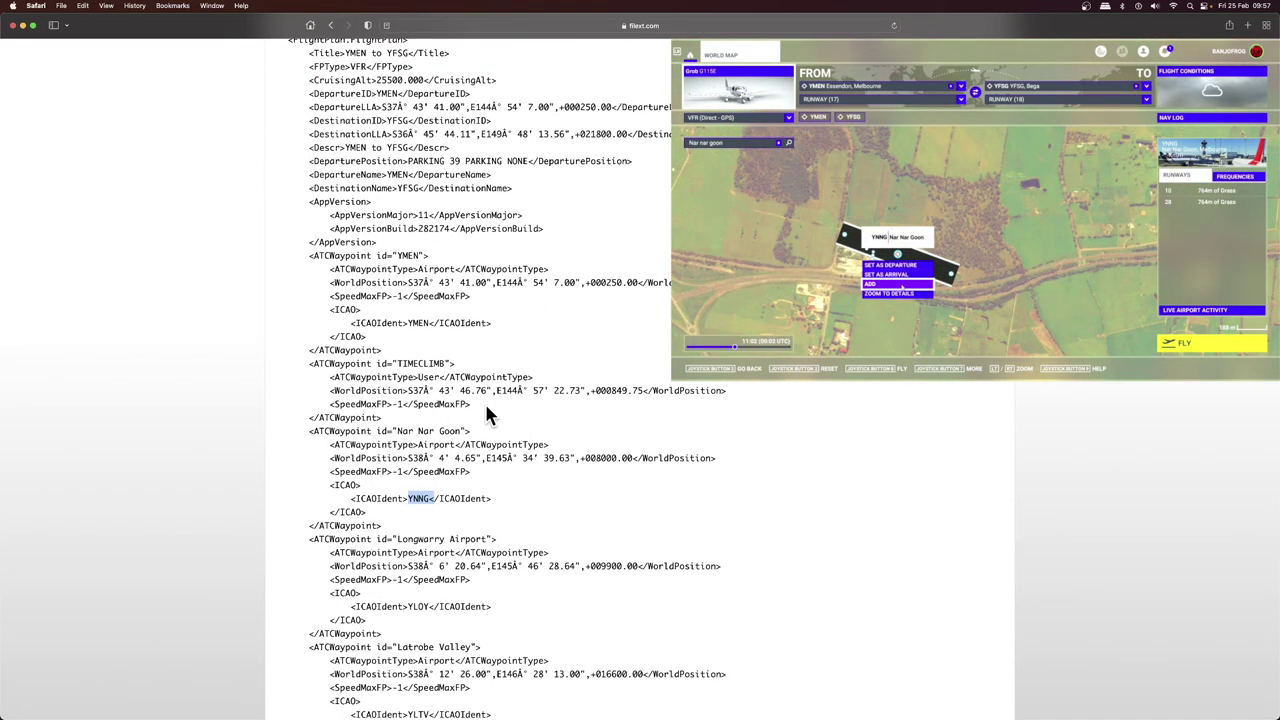
{"action": "scroll", "coordinate": [486, 407], "scroll_direction": "down", "scroll_amount": 1}
{"action": "scroll", "coordinate": [486, 406], "scroll_direction": "down", "scroll_amount": 1}
{"action": "scroll", "coordinate": [486, 406], "scroll_direction": "down", "scroll_amount": 1}
{"action": "scroll", "coordinate": [486, 405], "scroll_direction": "down", "scroll_amount": 1}
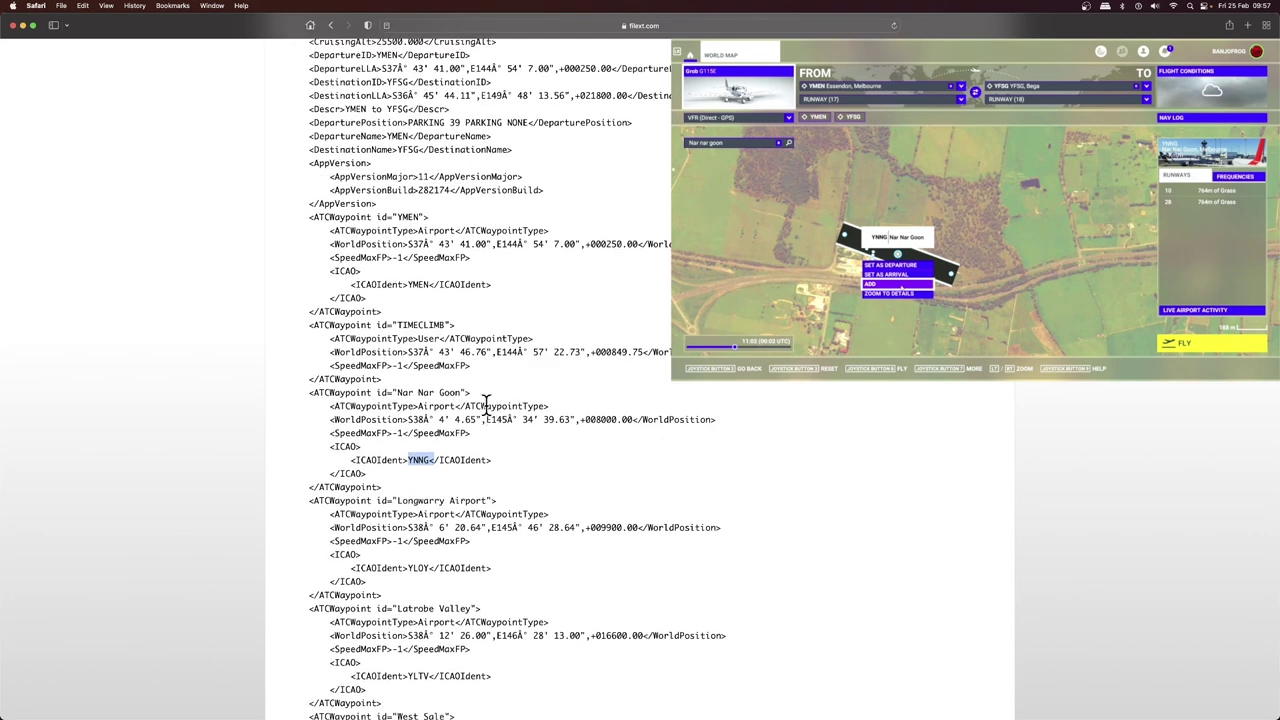
{"action": "scroll", "coordinate": [486, 405], "scroll_direction": "down", "scroll_amount": 1}
{"action": "scroll", "coordinate": [486, 405], "scroll_direction": "down", "scroll_amount": 1}
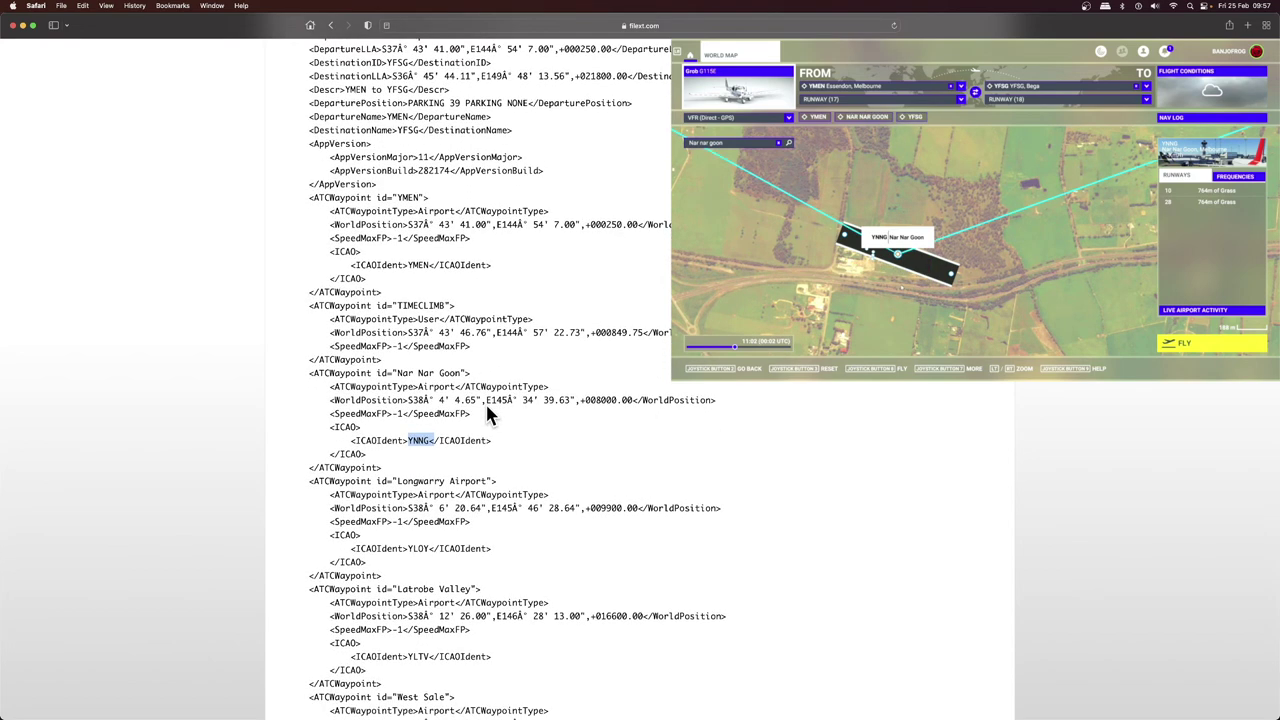
{"action": "scroll", "coordinate": [494, 405], "scroll_direction": "down", "scroll_amount": 1}
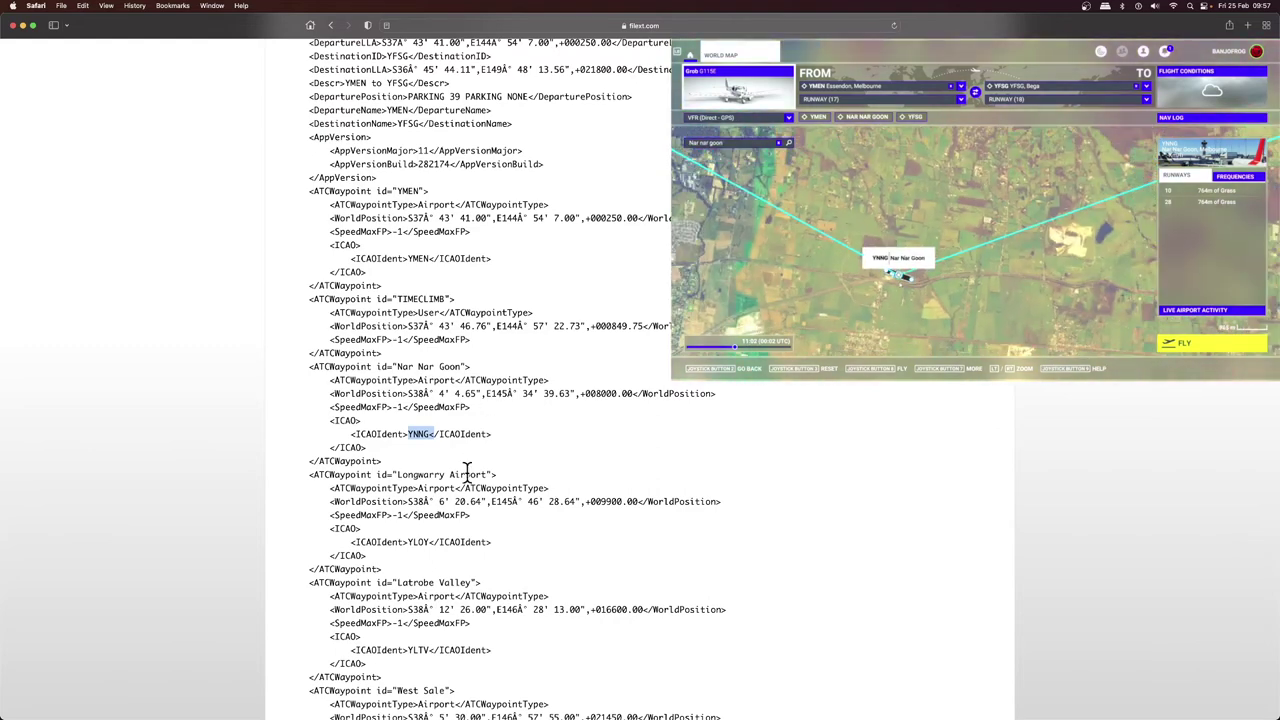
{"action": "scroll", "coordinate": [450, 550], "scroll_direction": "down", "scroll_amount": 1}
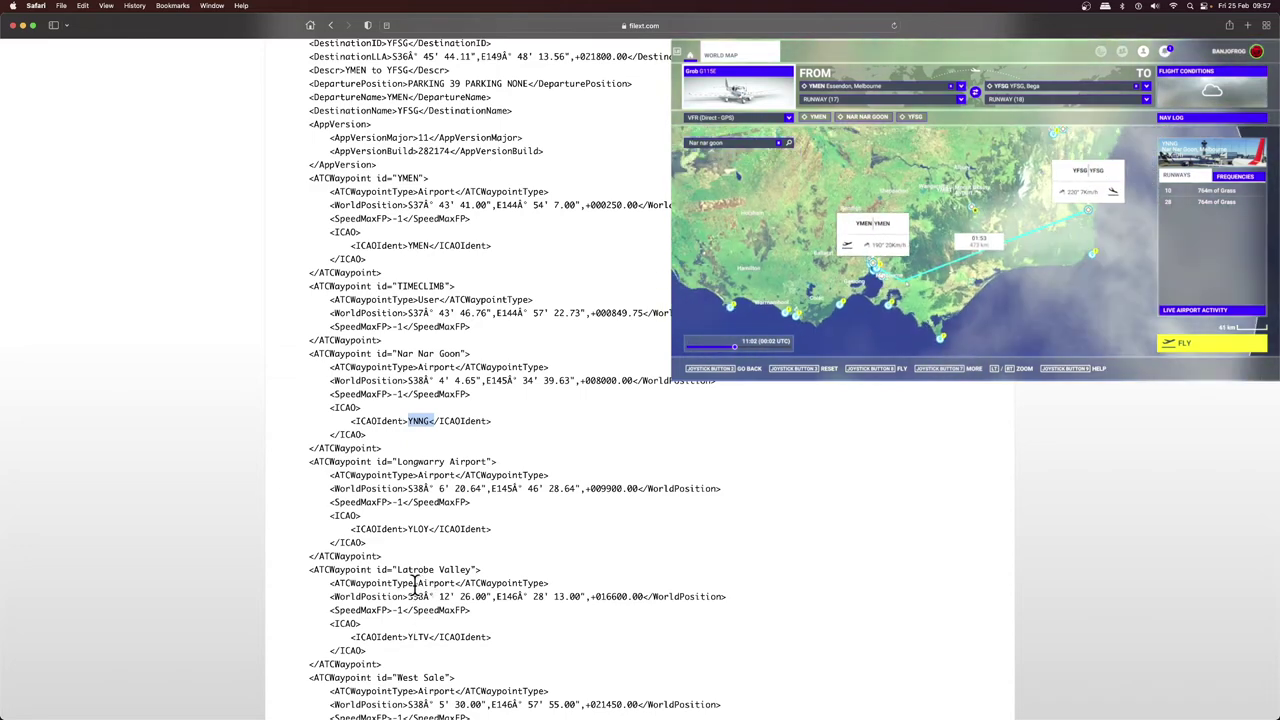
{"action": "left_click_drag", "start_coordinate": [398, 569], "coordinate": [472, 574]}
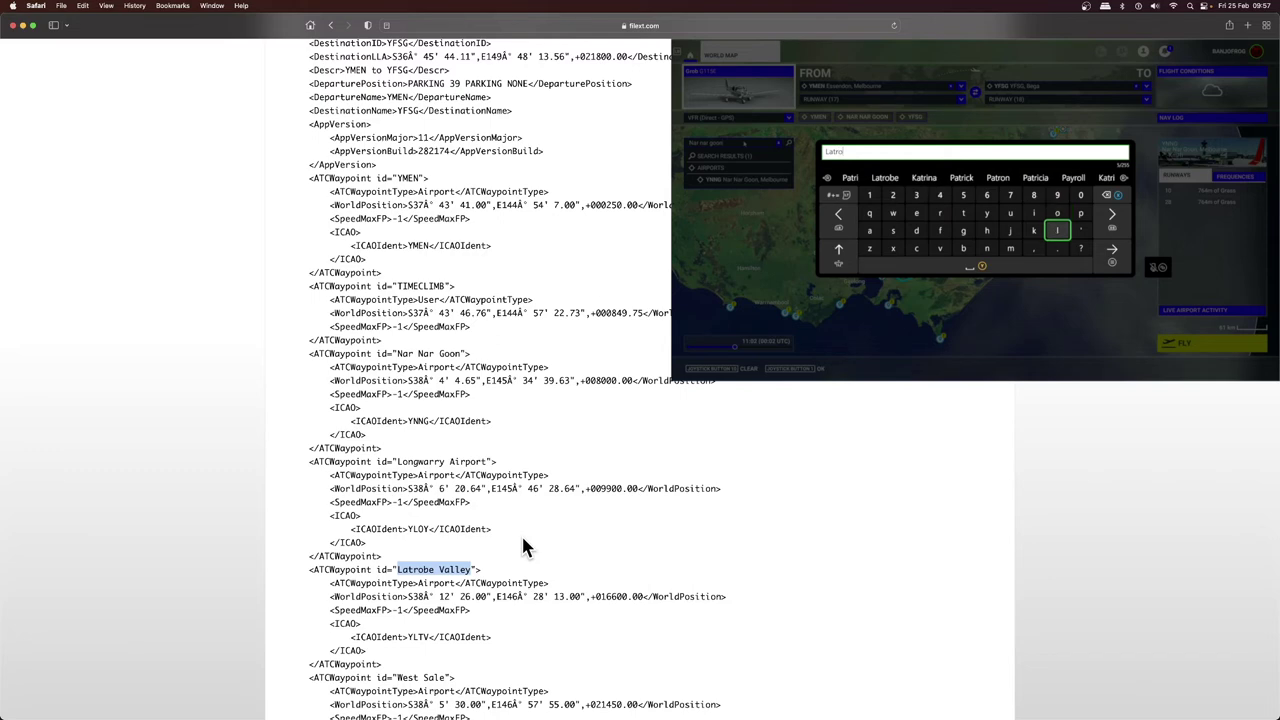
Search 'Latrobe' and add YLTV Latrobe Valley as the waypoint after Nar Nar Goon.
{"action": "scroll", "coordinate": [522, 540], "scroll_direction": "down", "scroll_amount": 2}
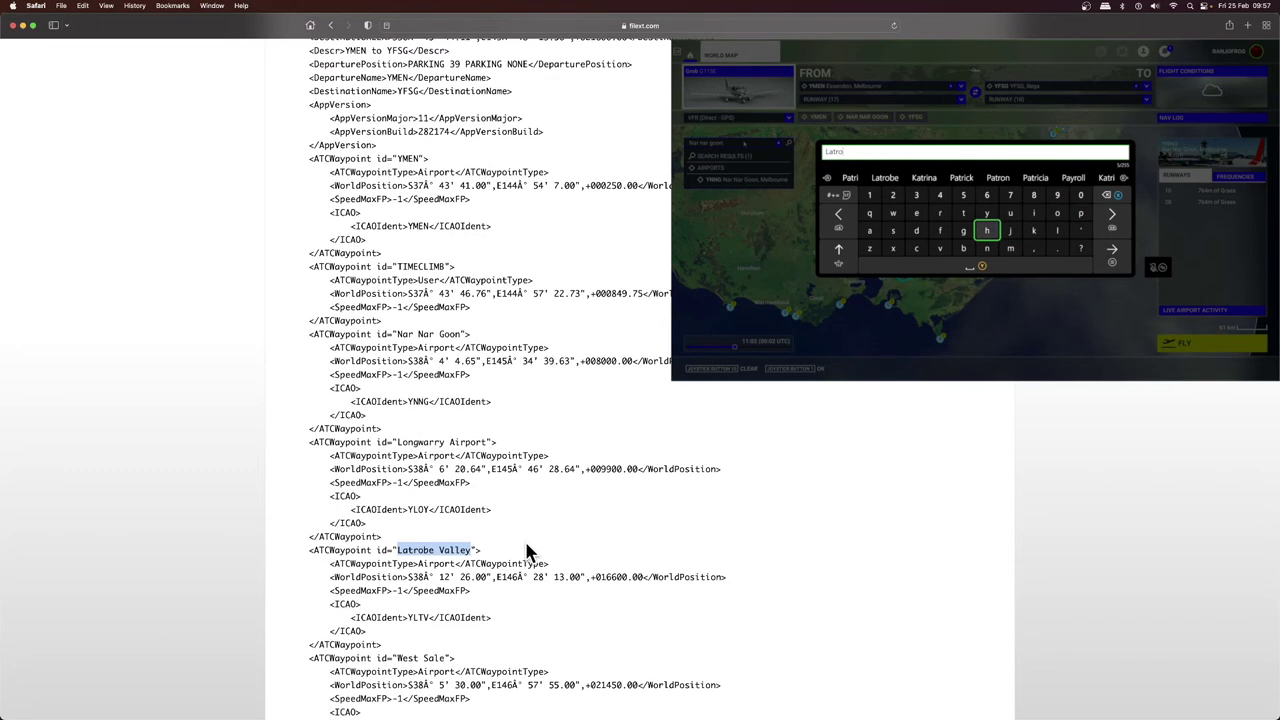
{"action": "scroll", "coordinate": [527, 552], "scroll_direction": "down", "scroll_amount": 2}
{"action": "scroll", "coordinate": [528, 540], "scroll_direction": "down", "scroll_amount": 2}
{"action": "scroll", "coordinate": [528, 540], "scroll_direction": "down", "scroll_amount": 2}
{"action": "scroll", "coordinate": [530, 543], "scroll_direction": "down", "scroll_amount": 2}
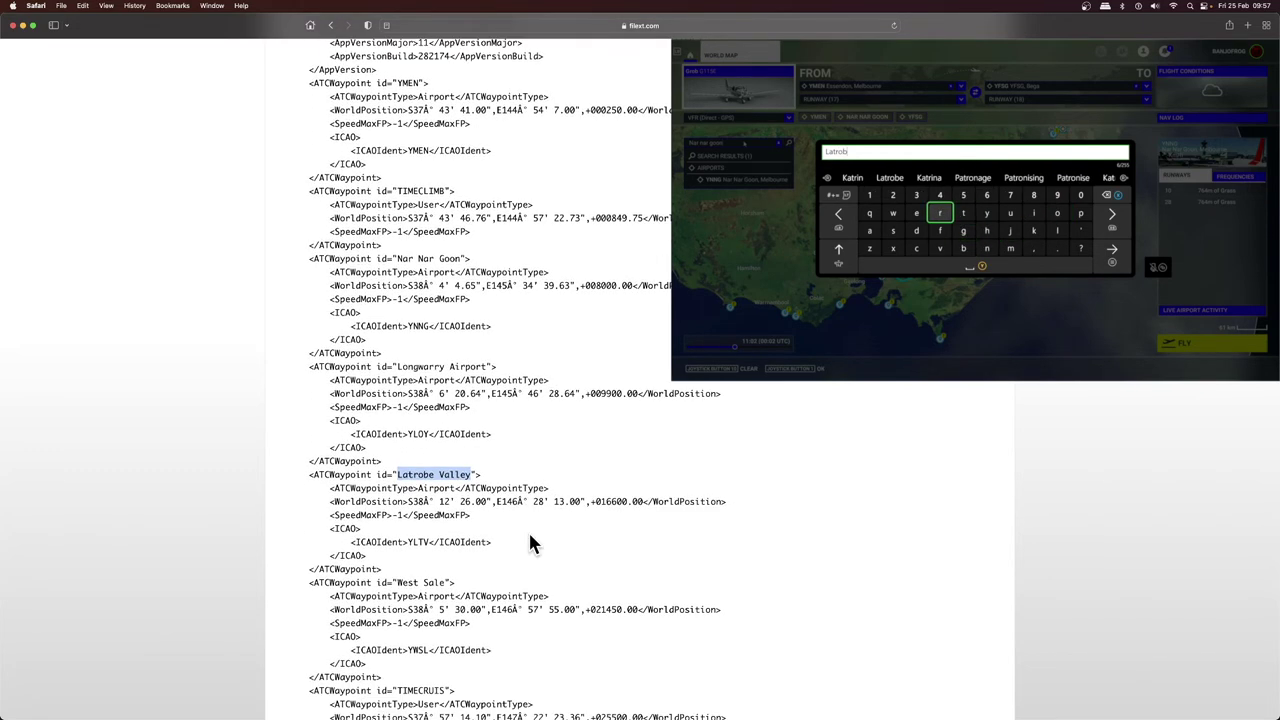
{"action": "scroll", "coordinate": [507, 575], "scroll_direction": "down", "scroll_amount": 2}
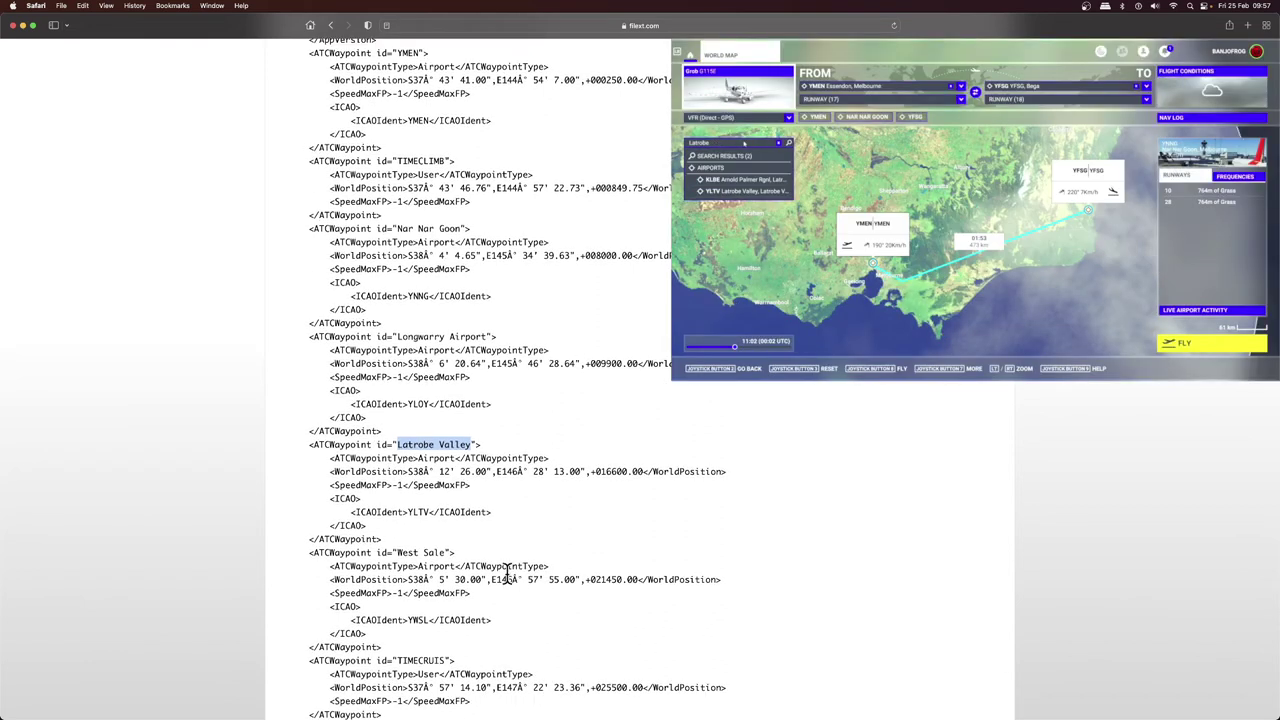
{"action": "scroll", "coordinate": [507, 575], "scroll_direction": "down", "scroll_amount": 1}
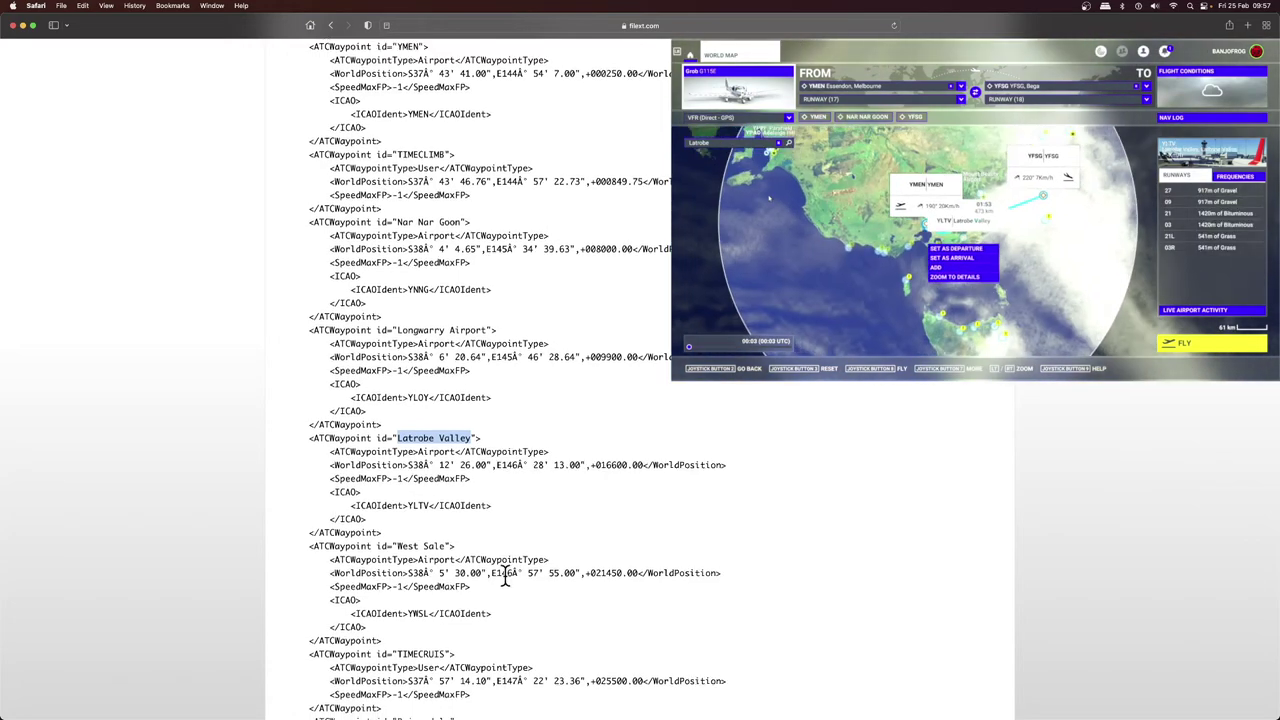
{"action": "scroll", "coordinate": [507, 575], "scroll_direction": "down", "scroll_amount": 1}
{"action": "scroll", "coordinate": [507, 575], "scroll_direction": "down", "scroll_amount": 4}
{"action": "scroll", "coordinate": [505, 575], "scroll_direction": "down", "scroll_amount": 1}
{"action": "scroll", "coordinate": [505, 575], "scroll_direction": "down", "scroll_amount": 1}
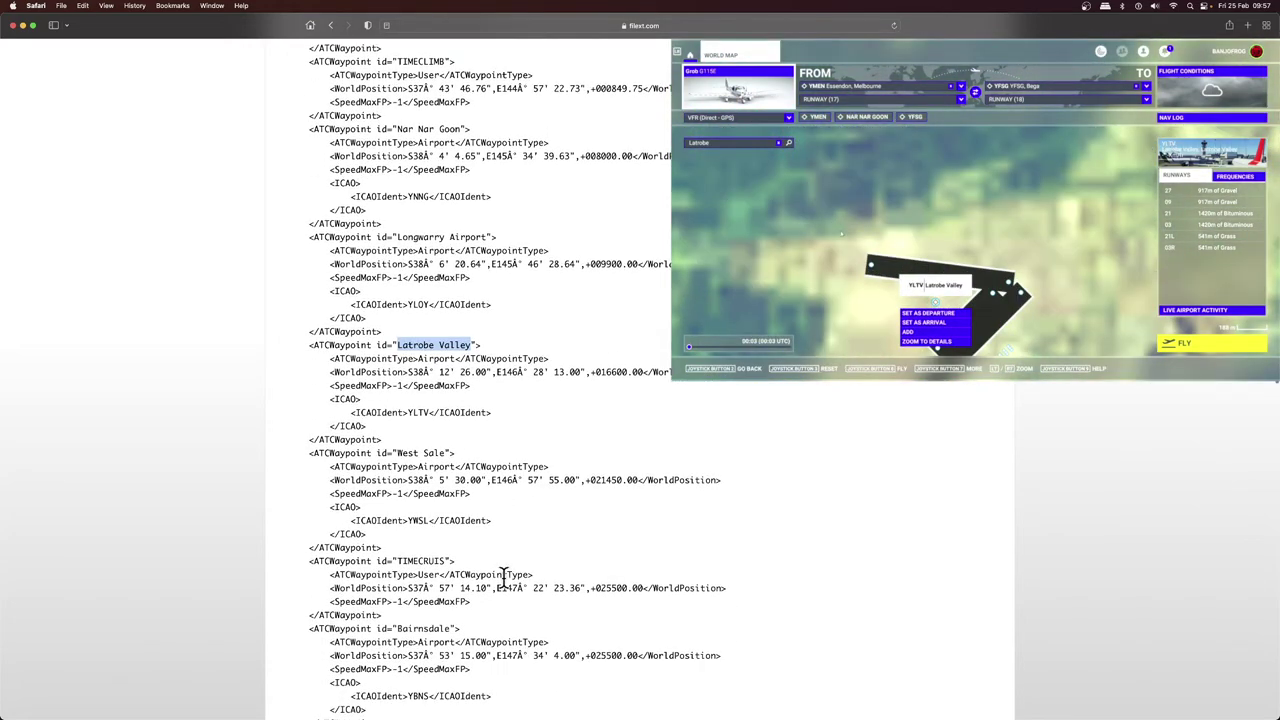
{"action": "scroll", "coordinate": [505, 575], "scroll_direction": "down", "scroll_amount": 1}
{"action": "scroll", "coordinate": [504, 575], "scroll_direction": "down", "scroll_amount": 1}
{"action": "scroll", "coordinate": [502, 573], "scroll_direction": "down", "scroll_amount": 1}
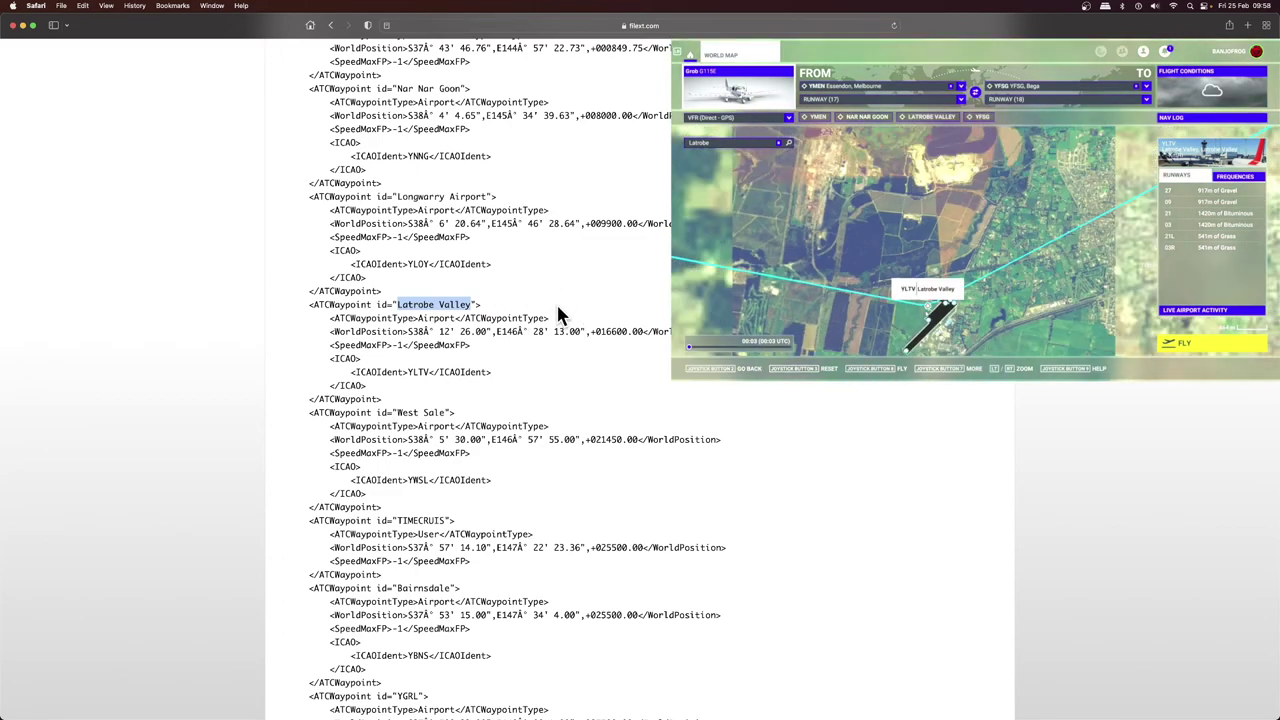
{"action": "scroll", "coordinate": [556, 302], "scroll_direction": "down", "scroll_amount": 1}
{"action": "scroll", "coordinate": [557, 303], "scroll_direction": "down", "scroll_amount": 1}
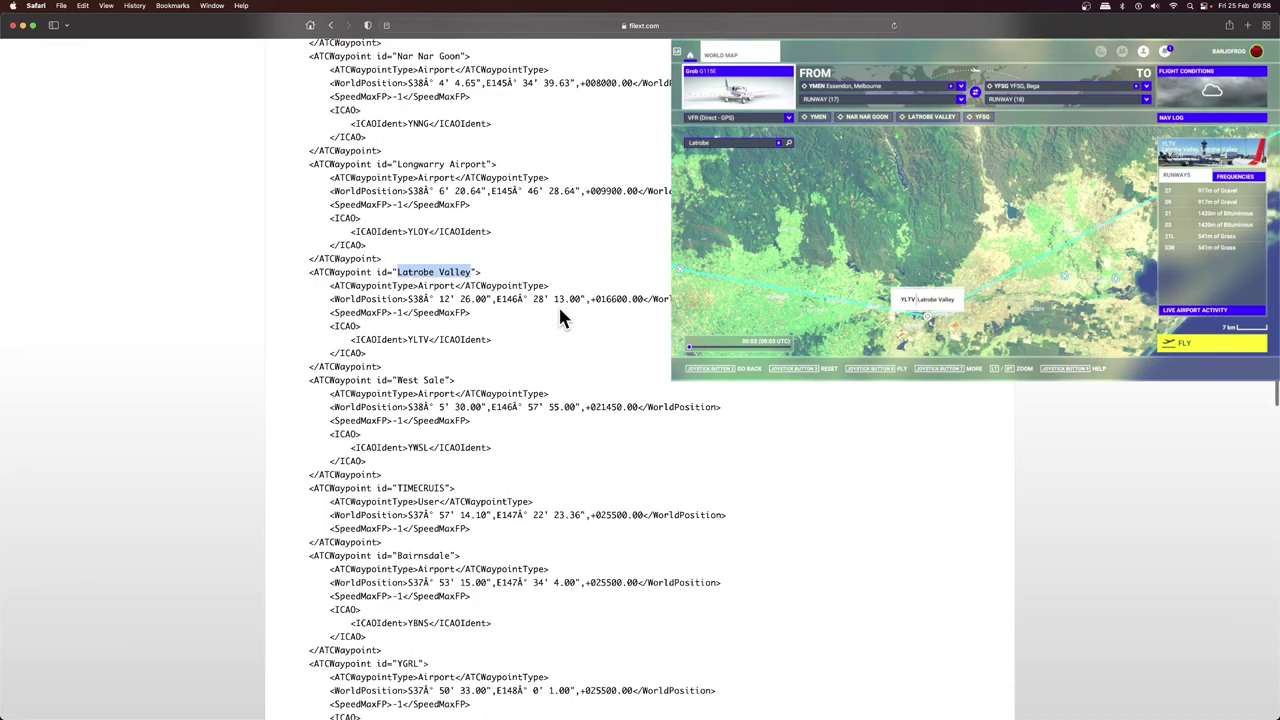
{"action": "scroll", "coordinate": [558, 304], "scroll_direction": "down", "scroll_amount": 1}
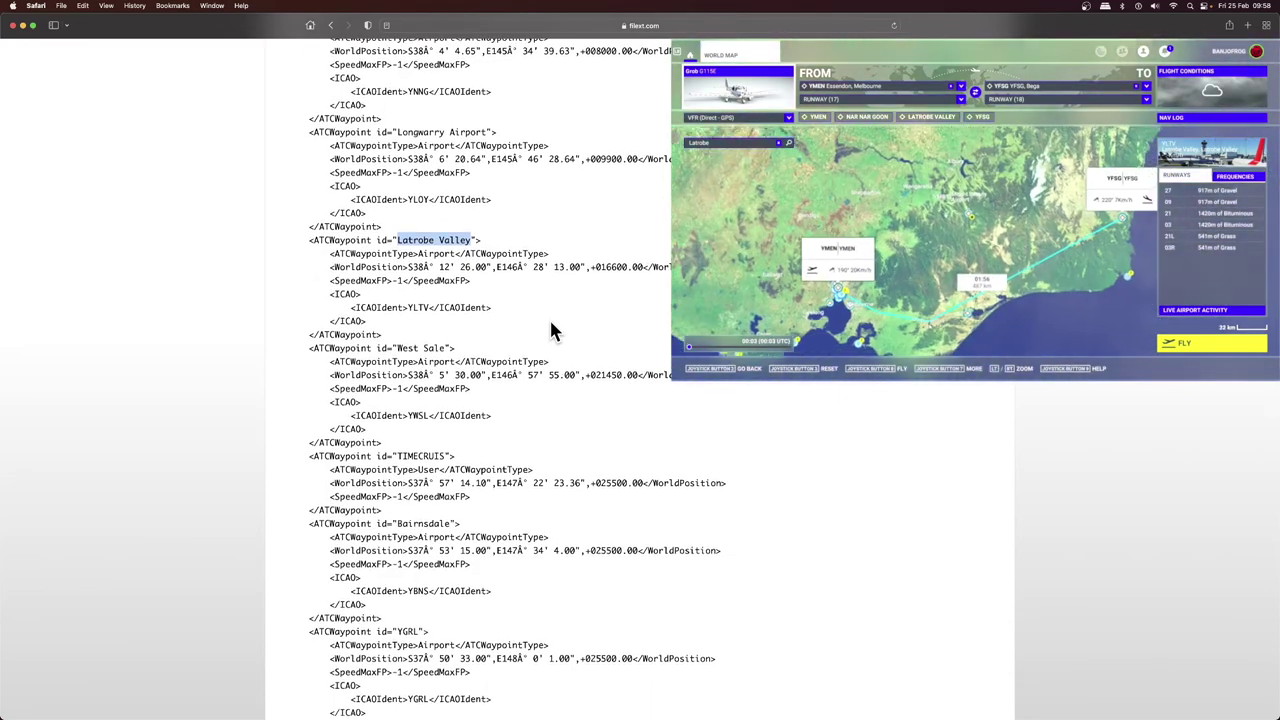
Scroll the XML past Latrobe Valley to the West Sale, Mallacoota and Merimbula waypoints.
{"action": "scroll", "coordinate": [556, 331], "scroll_direction": "down", "scroll_amount": 2}
{"action": "scroll", "coordinate": [550, 336], "scroll_direction": "down", "scroll_amount": 1}
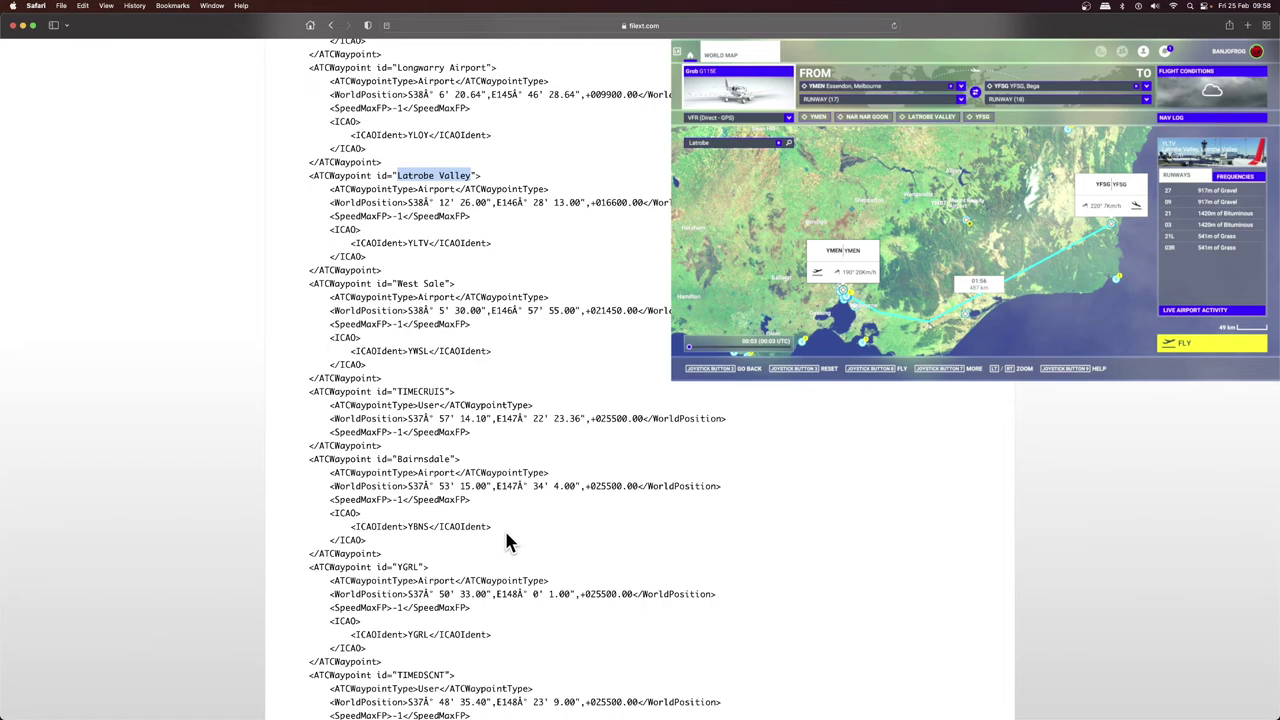
{"action": "scroll", "coordinate": [505, 528], "scroll_direction": "down", "scroll_amount": 1}
{"action": "scroll", "coordinate": [505, 528], "scroll_direction": "down", "scroll_amount": 1}
{"action": "scroll", "coordinate": [505, 540], "scroll_direction": "down", "scroll_amount": 1}
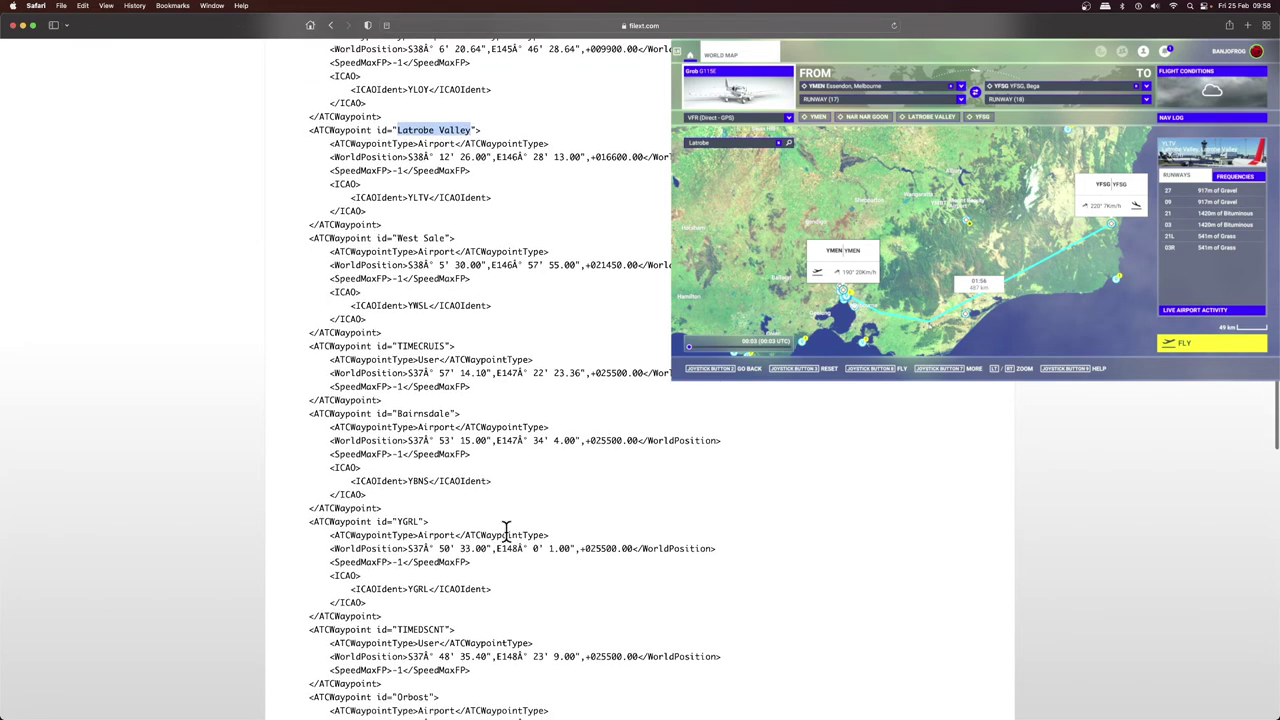
{"action": "scroll", "coordinate": [505, 540], "scroll_direction": "down", "scroll_amount": 1}
{"action": "scroll", "coordinate": [505, 540], "scroll_direction": "down", "scroll_amount": 1}
{"action": "scroll", "coordinate": [507, 540], "scroll_direction": "down", "scroll_amount": 1}
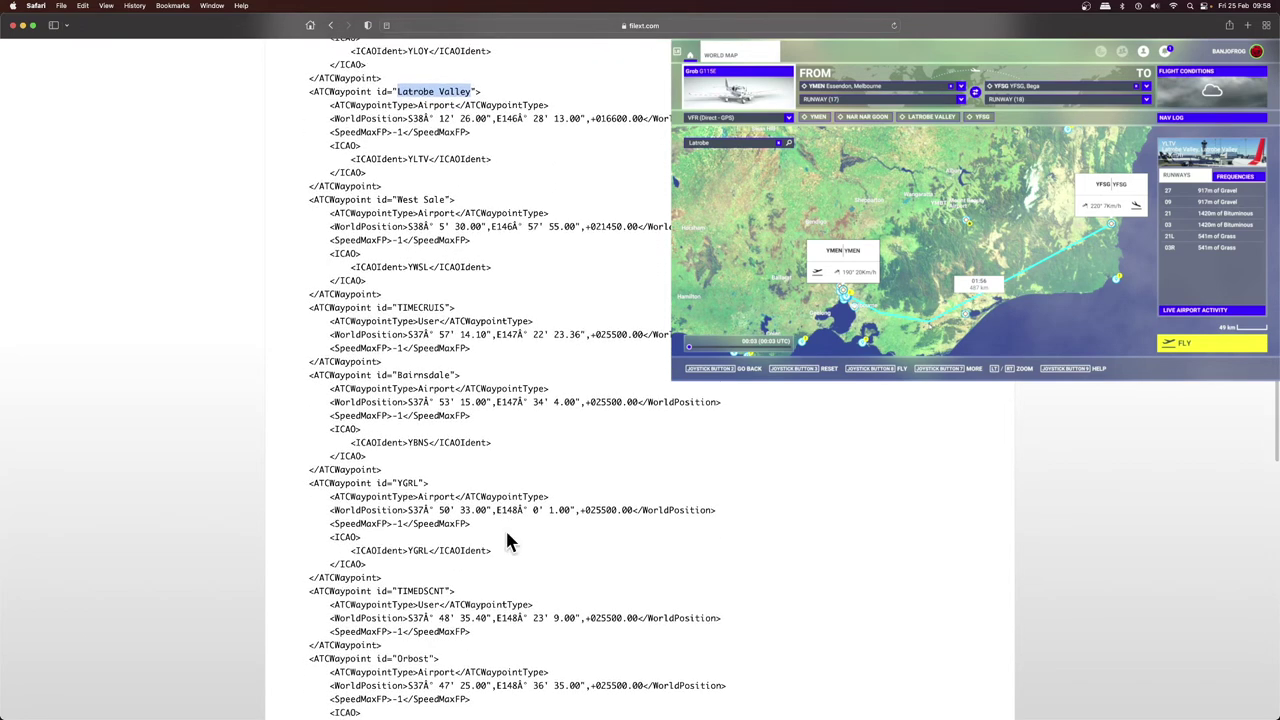
{"action": "scroll", "coordinate": [507, 535], "scroll_direction": "down", "scroll_amount": 5}
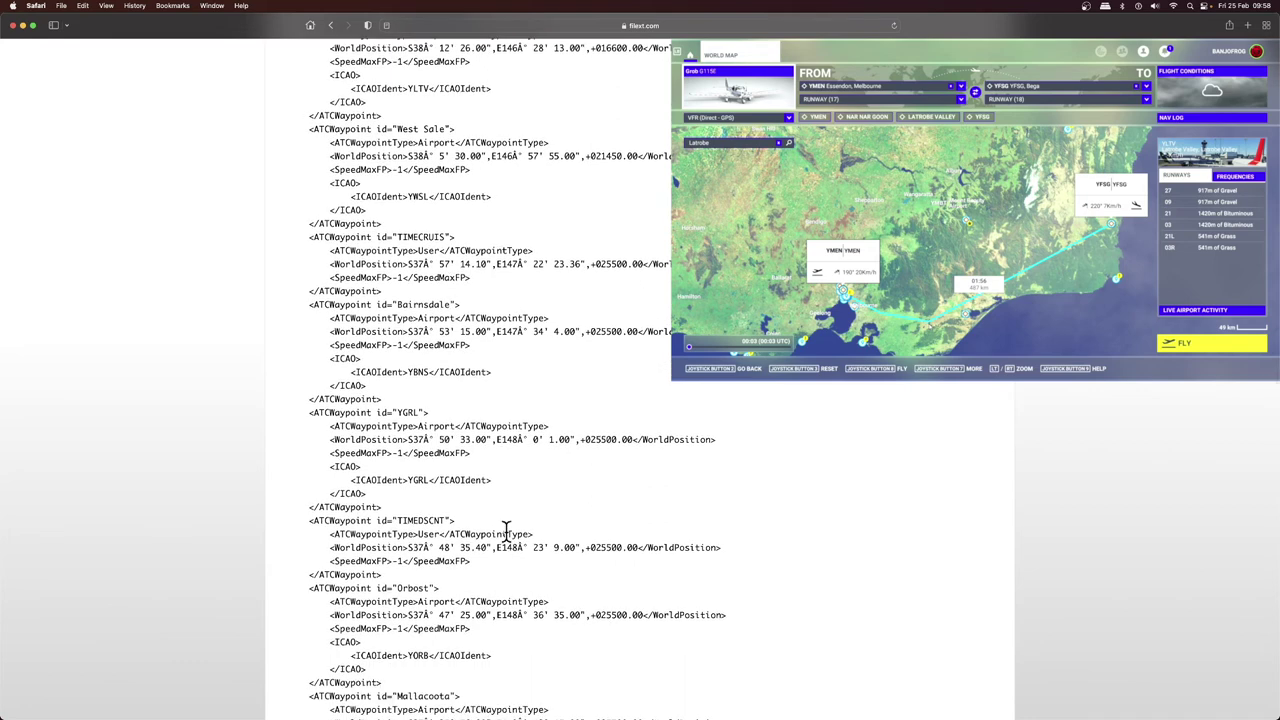
{"action": "scroll", "coordinate": [506, 530], "scroll_direction": "down", "scroll_amount": 2}
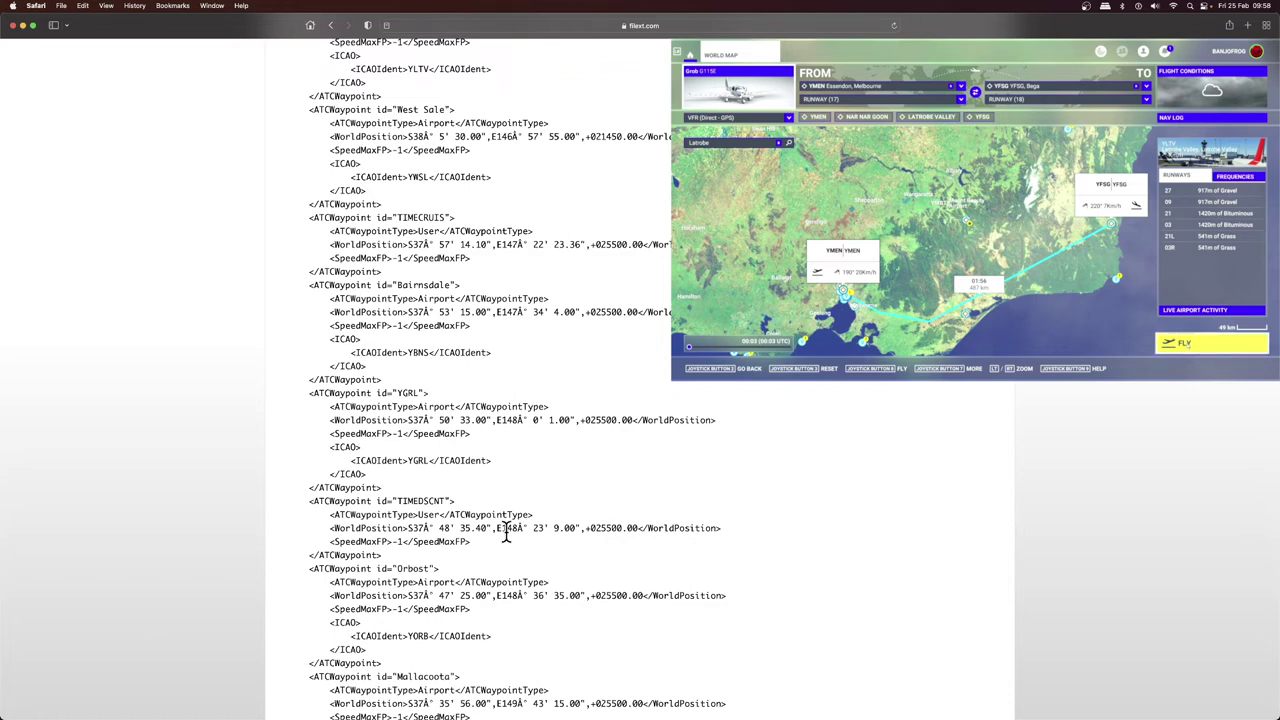
{"action": "scroll", "coordinate": [506, 530], "scroll_direction": "down", "scroll_amount": 3}
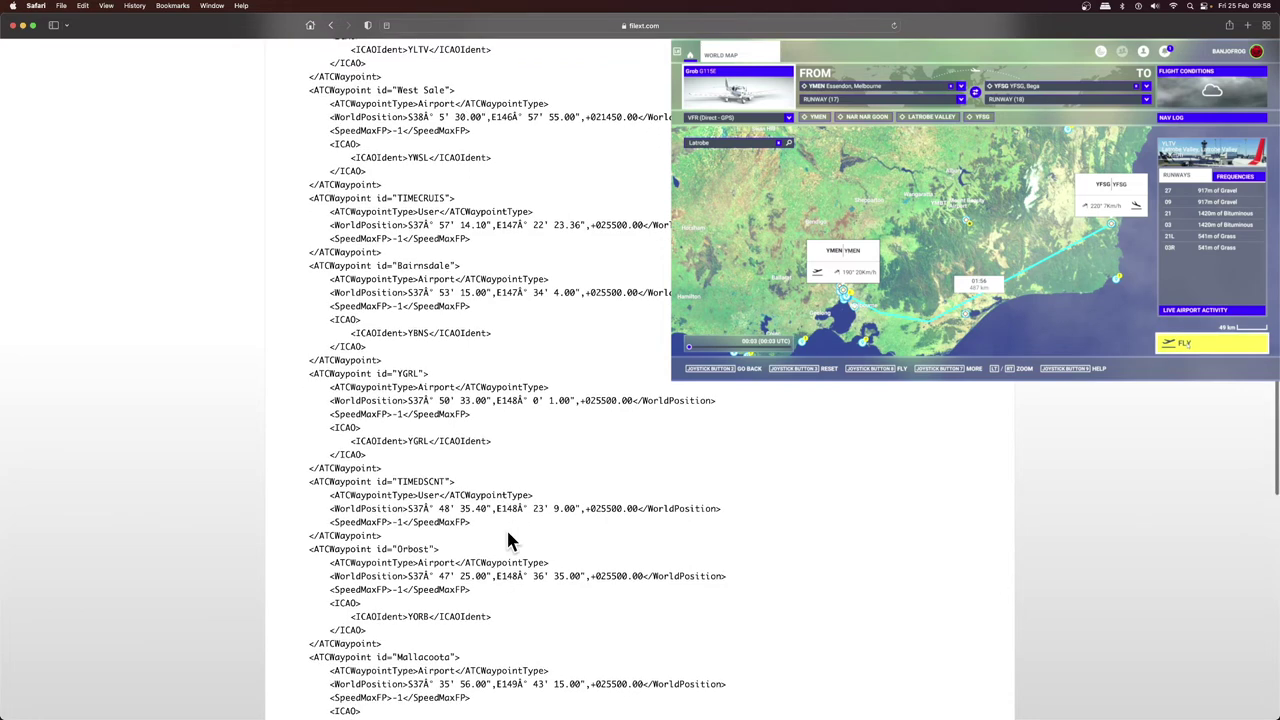
{"action": "scroll", "coordinate": [508, 540], "scroll_direction": "down", "scroll_amount": 1}
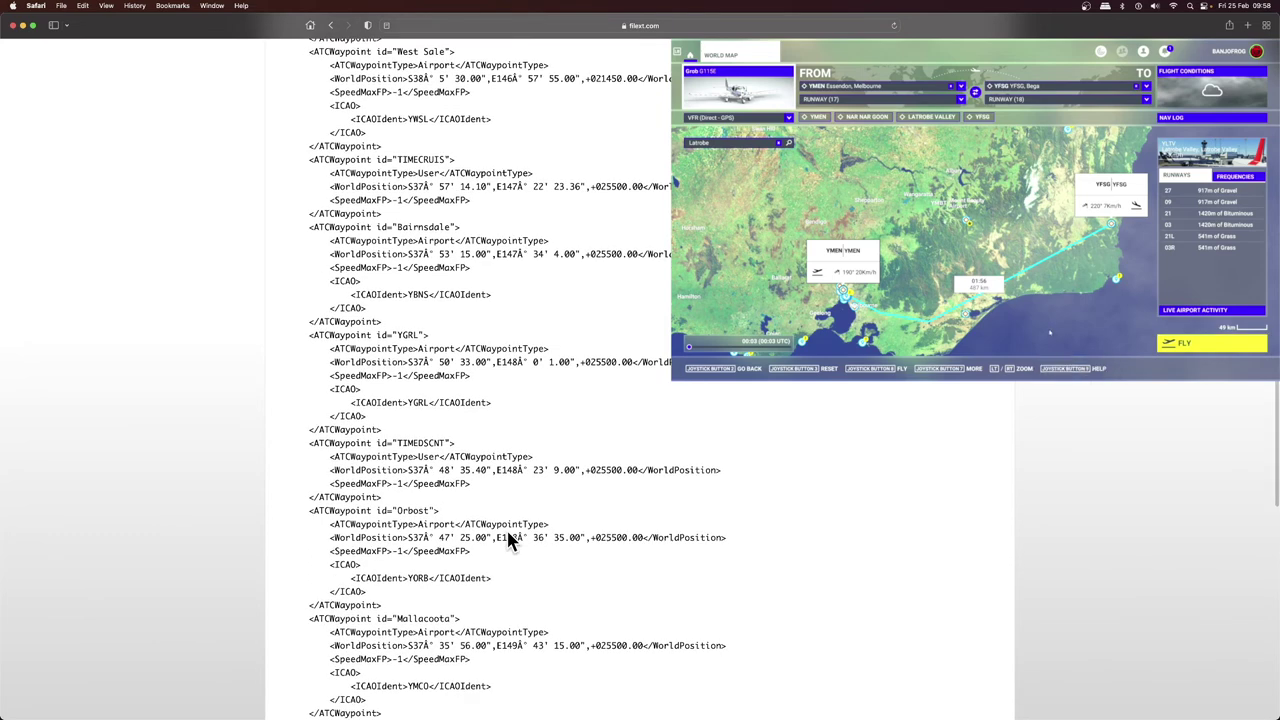
{"action": "scroll", "coordinate": [508, 540], "scroll_direction": "down", "scroll_amount": 2}
{"action": "scroll", "coordinate": [508, 540], "scroll_direction": "down", "scroll_amount": 2}
{"action": "scroll", "coordinate": [507, 535], "scroll_direction": "down", "scroll_amount": 2}
{"action": "scroll", "coordinate": [507, 535], "scroll_direction": "down", "scroll_amount": 2}
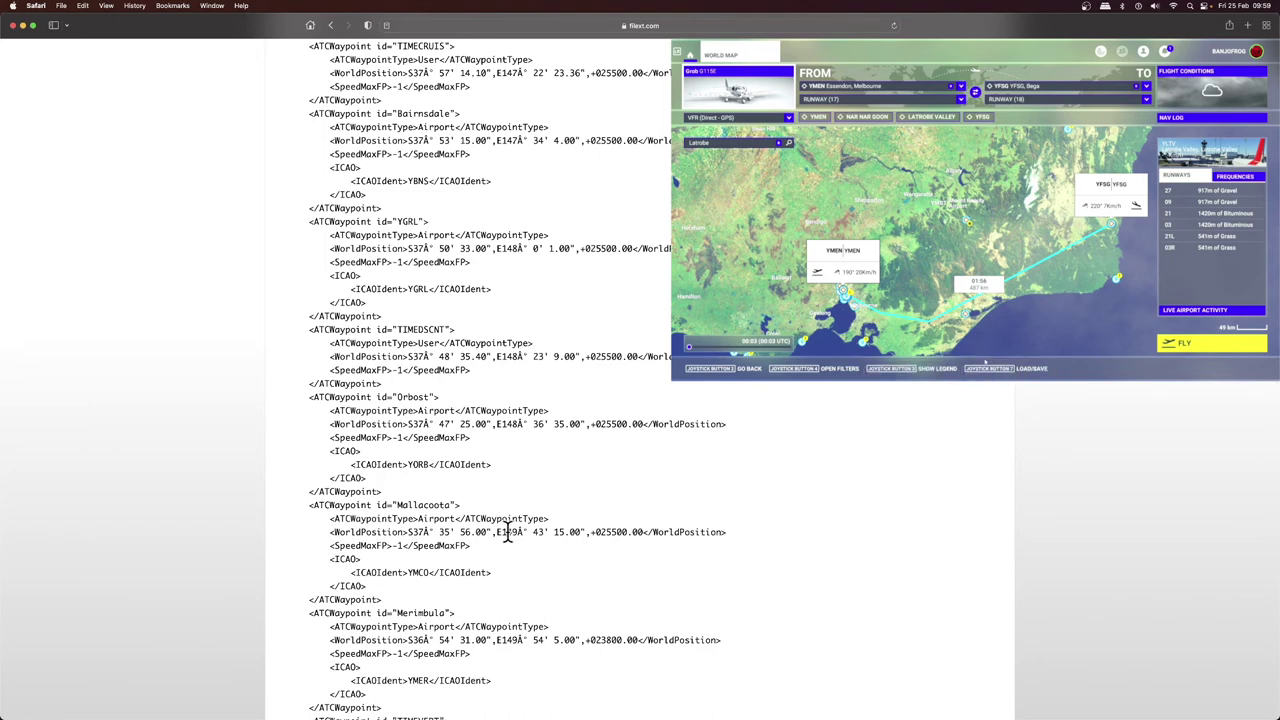
{"action": "scroll", "coordinate": [507, 535], "scroll_direction": "down", "scroll_amount": 2}
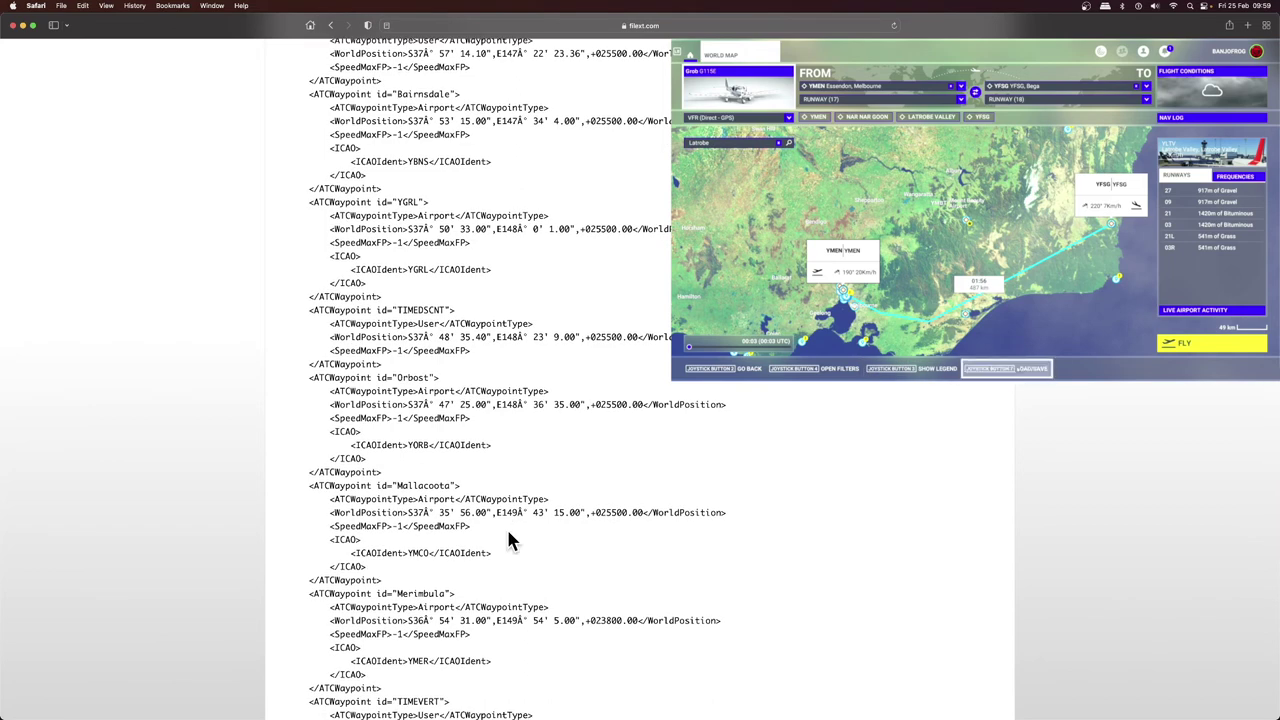
{"action": "scroll", "coordinate": [508, 532], "scroll_direction": "down", "scroll_amount": 1}
{"action": "scroll", "coordinate": [508, 540], "scroll_direction": "down", "scroll_amount": 1}
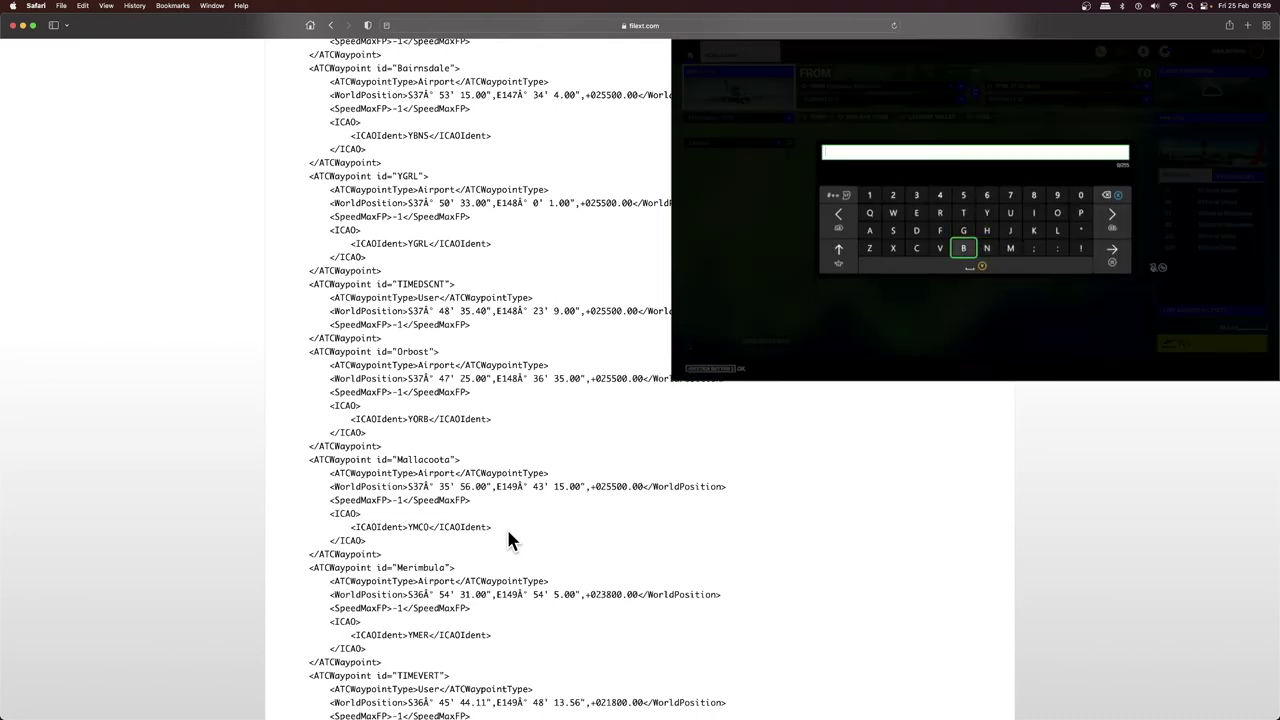
Enter the filename 'Big lap' for the route in the Load/Save dialog.
{"action": "scroll", "coordinate": [508, 532], "scroll_direction": "down", "scroll_amount": 3}
{"action": "scroll", "coordinate": [509, 535], "scroll_direction": "up", "scroll_amount": 1}
{"action": "scroll", "coordinate": [509, 533], "scroll_direction": "down", "scroll_amount": 1}
{"action": "scroll", "coordinate": [509, 533], "scroll_direction": "down", "scroll_amount": 1}
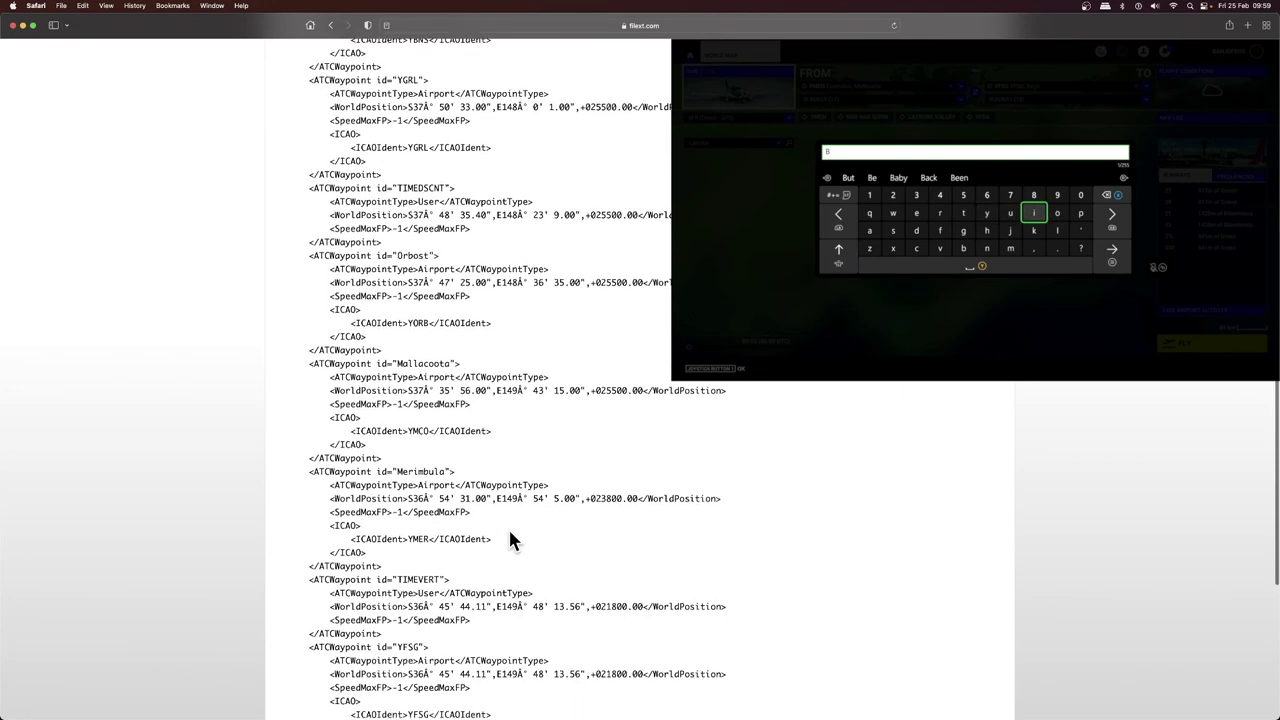
{"action": "scroll", "coordinate": [509, 533], "scroll_direction": "down", "scroll_amount": 1}
{"action": "scroll", "coordinate": [509, 533], "scroll_direction": "down", "scroll_amount": 3}
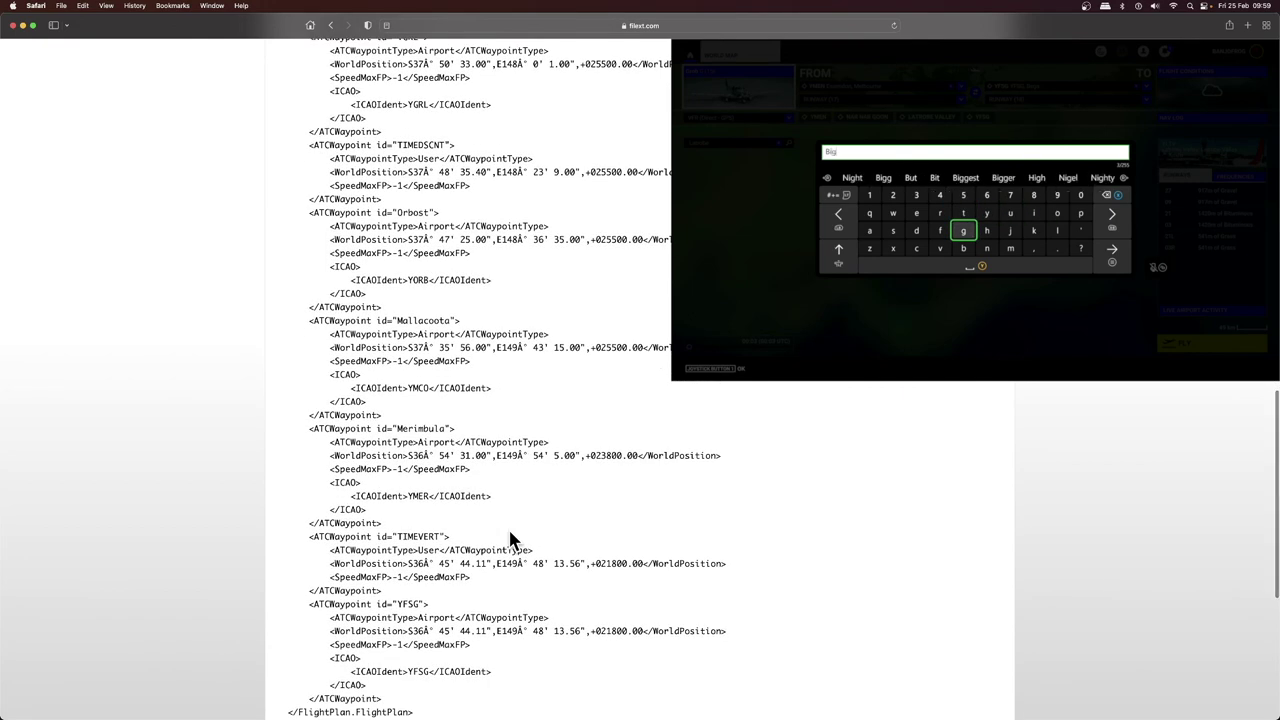
{"action": "scroll", "coordinate": [509, 533], "scroll_direction": "down", "scroll_amount": 4}
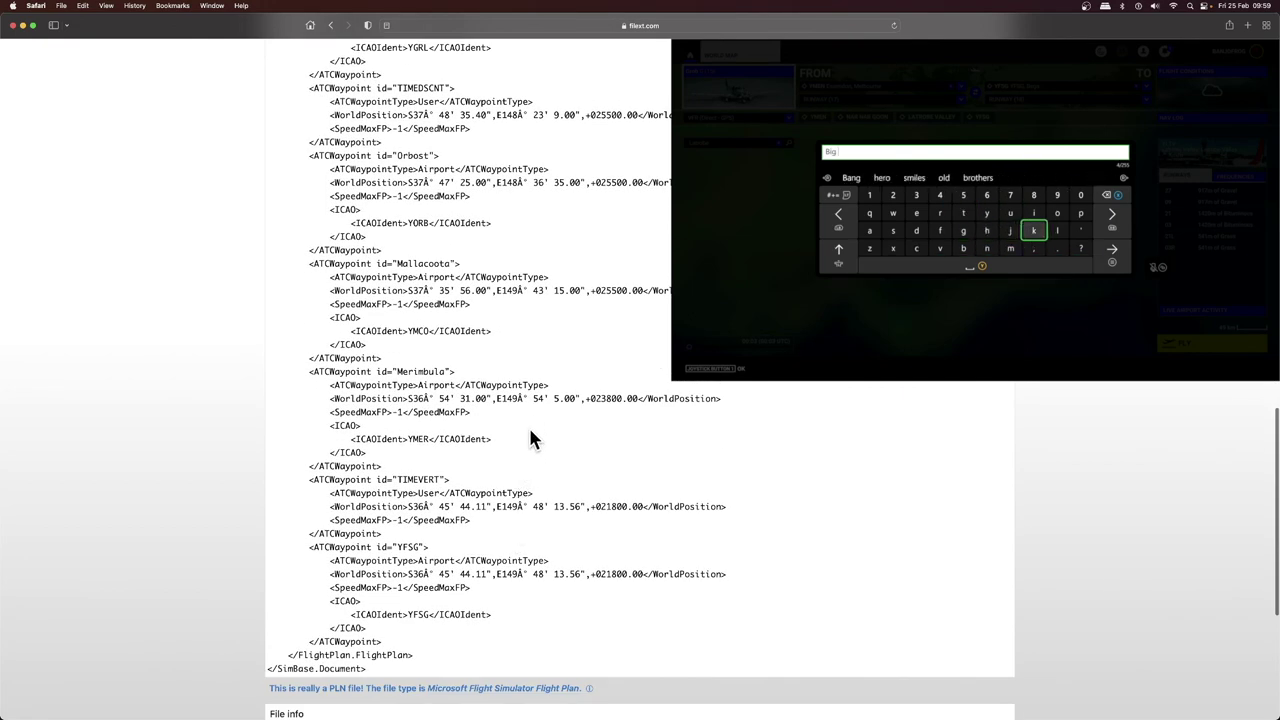
{"action": "scroll", "coordinate": [528, 425], "scroll_direction": "down", "scroll_amount": 1}
{"action": "scroll", "coordinate": [528, 425], "scroll_direction": "down", "scroll_amount": 1}
{"action": "scroll", "coordinate": [530, 431], "scroll_direction": "down", "scroll_amount": 1}
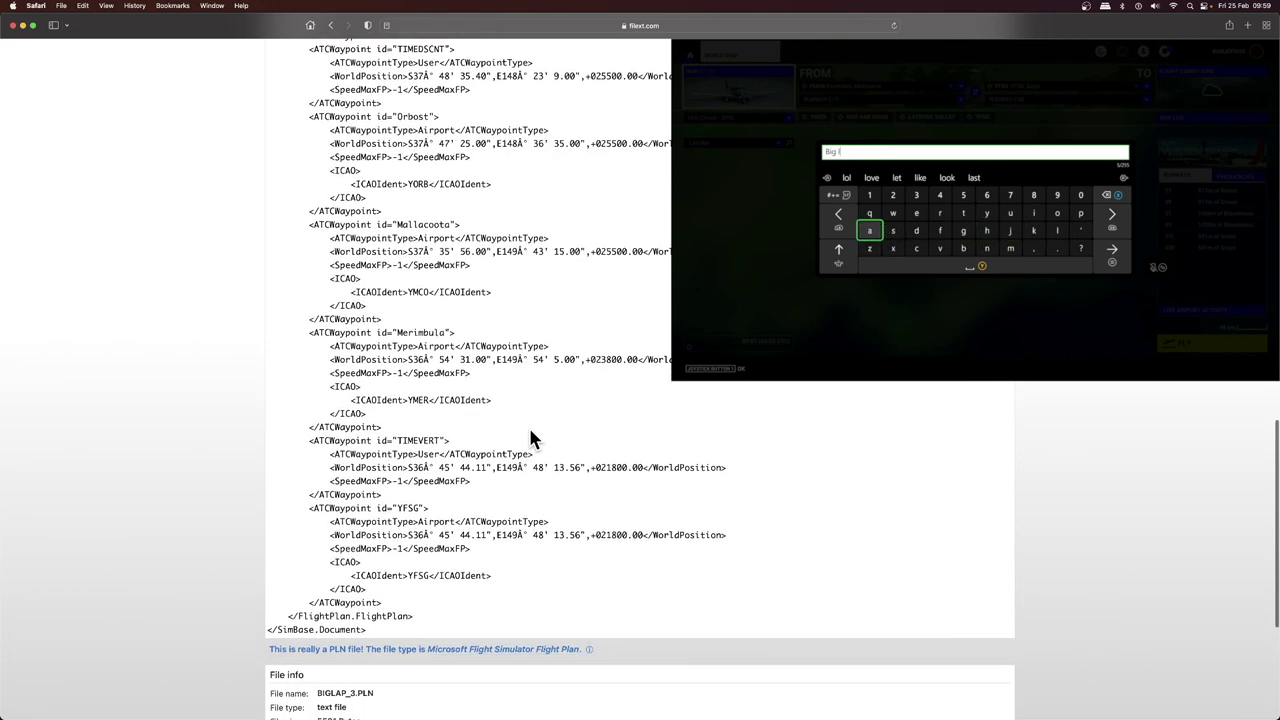
{"action": "scroll", "coordinate": [530, 429], "scroll_direction": "down", "scroll_amount": 2}
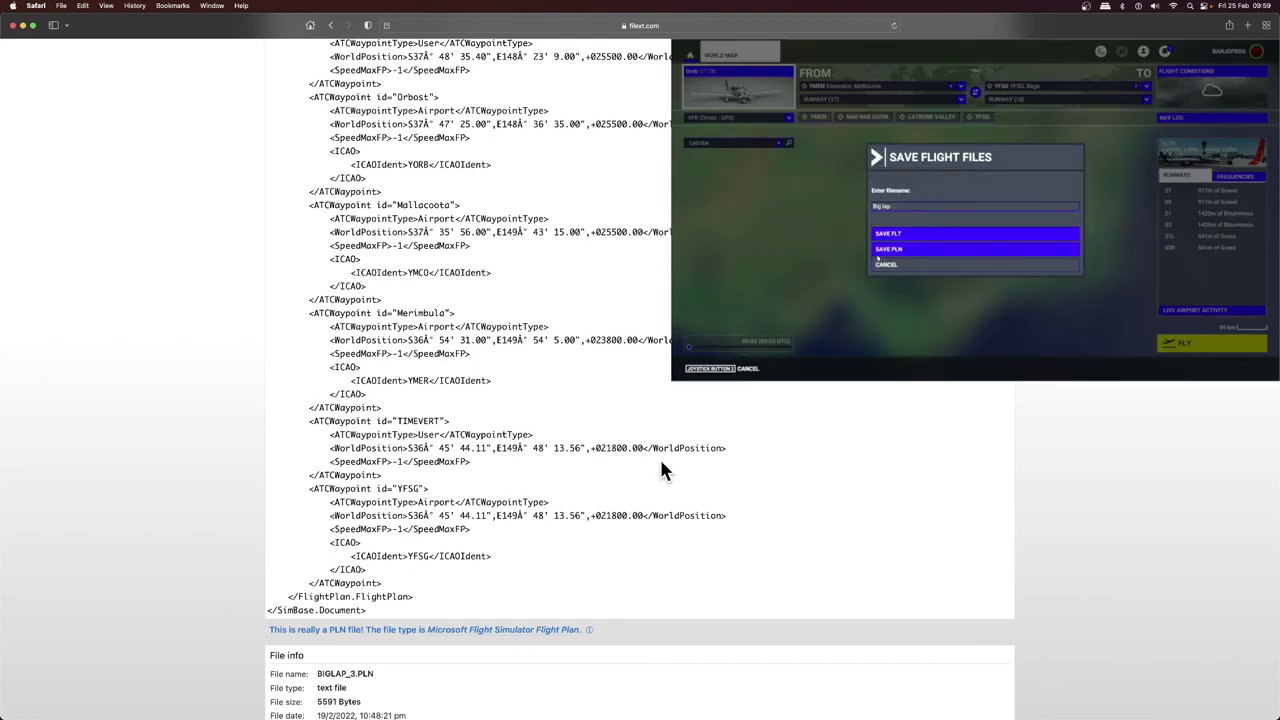
{"action": "scroll", "coordinate": [661, 462], "scroll_direction": "up", "scroll_amount": 1}
{"action": "scroll", "coordinate": [661, 462], "scroll_direction": "up", "scroll_amount": 2}
{"action": "scroll", "coordinate": [661, 462], "scroll_direction": "up", "scroll_amount": 3}
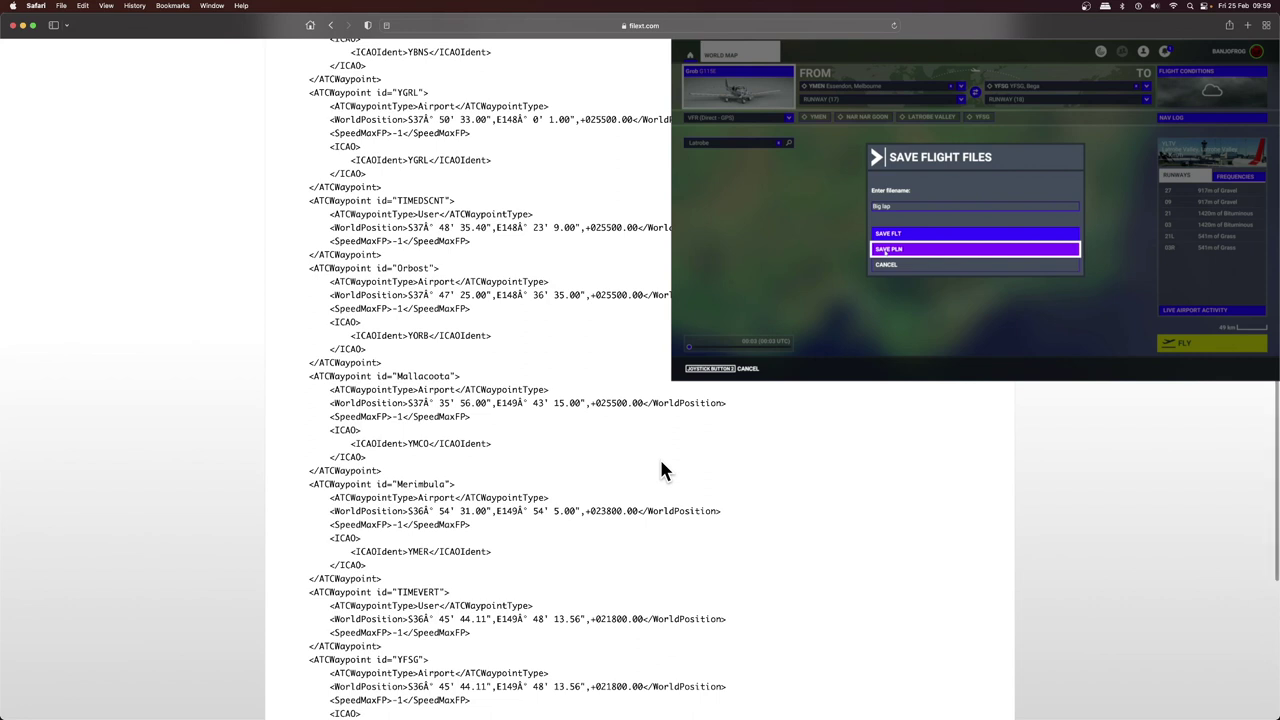